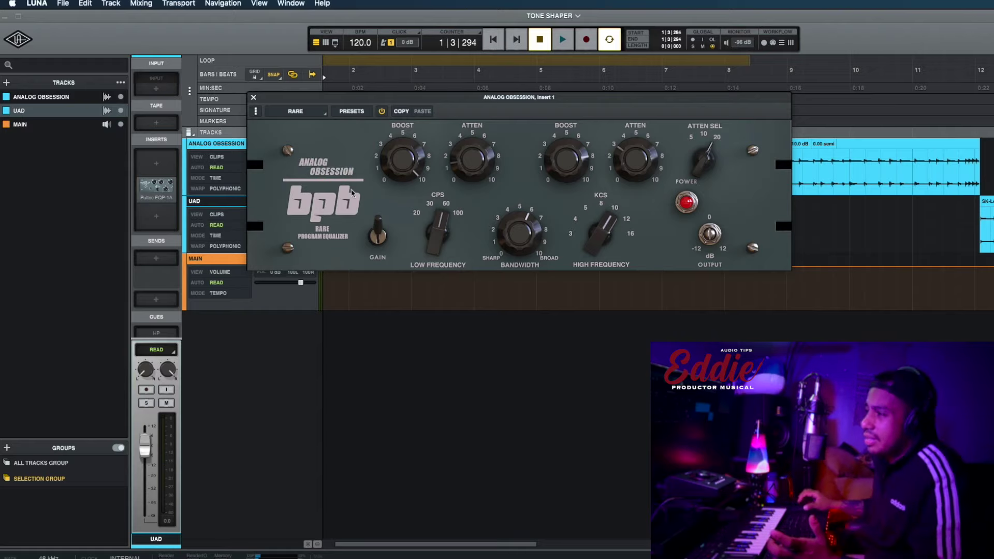
- Toggle the RARE equalizer's oversampling and leave it on
{"action": "left_click", "coordinate": [328, 175]}
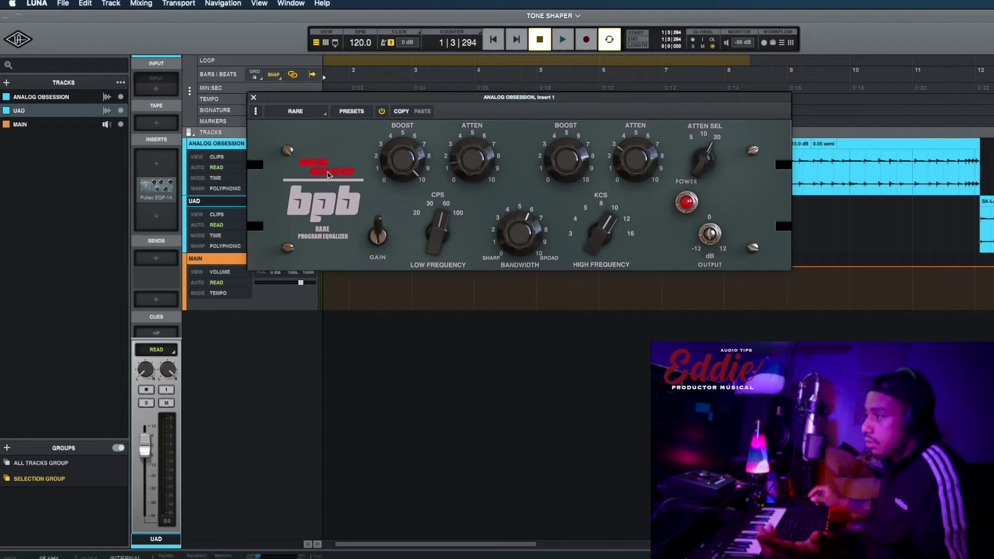
{"action": "left_click", "coordinate": [328, 175]}
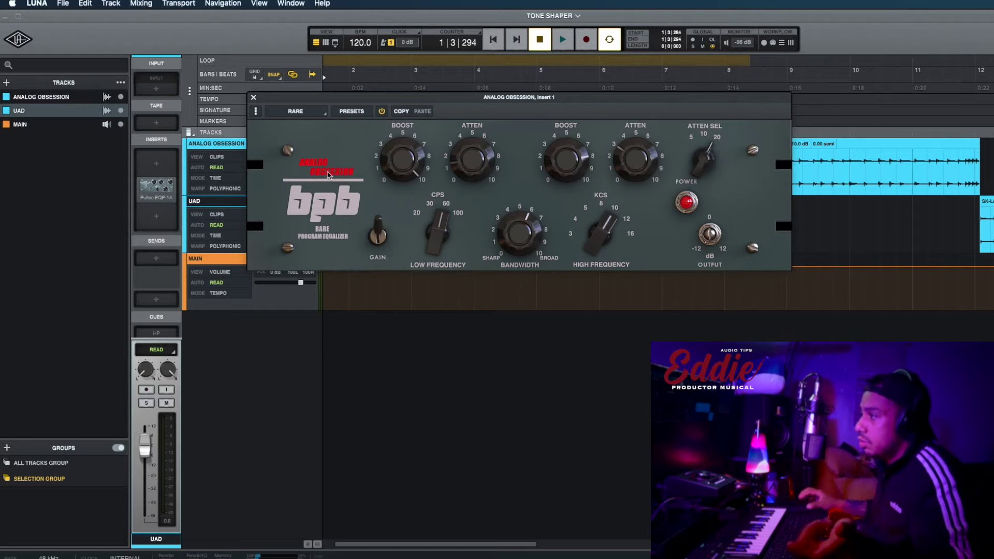
{"action": "left_click", "coordinate": [329, 174]}
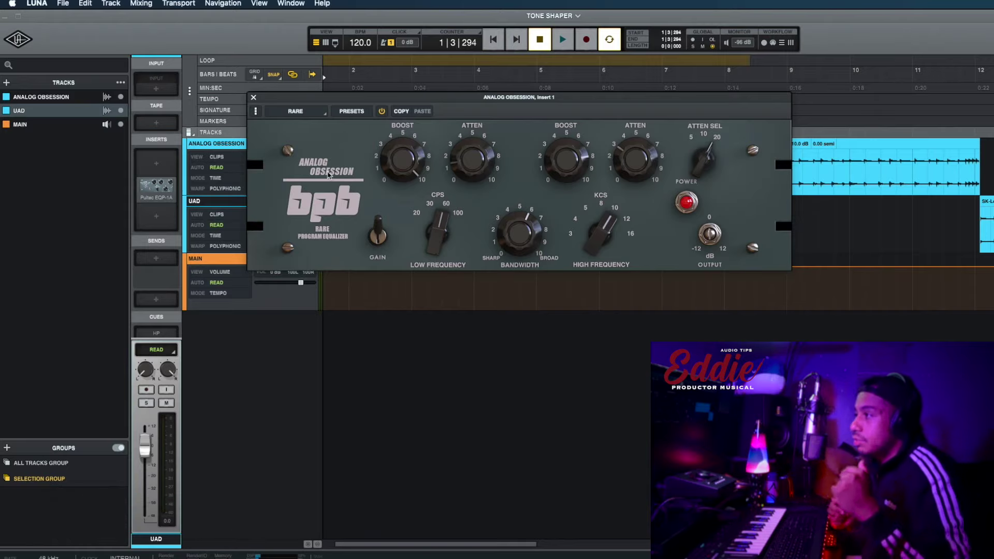
{"action": "left_click", "coordinate": [329, 174]}
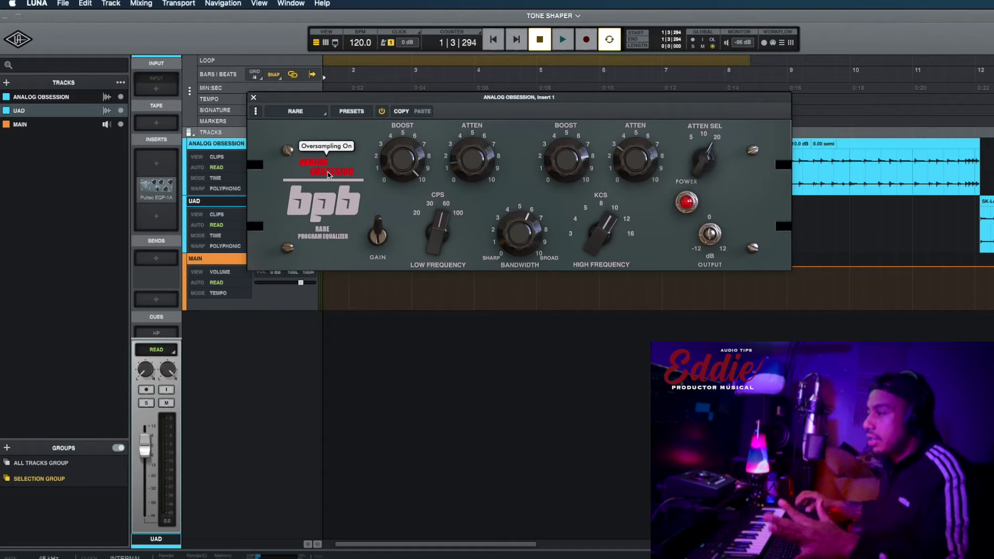
- Try the positions of the RARE equalizer's gain switch and leave it on Post Gain Stage
{"action": "left_click", "coordinate": [379, 237]}
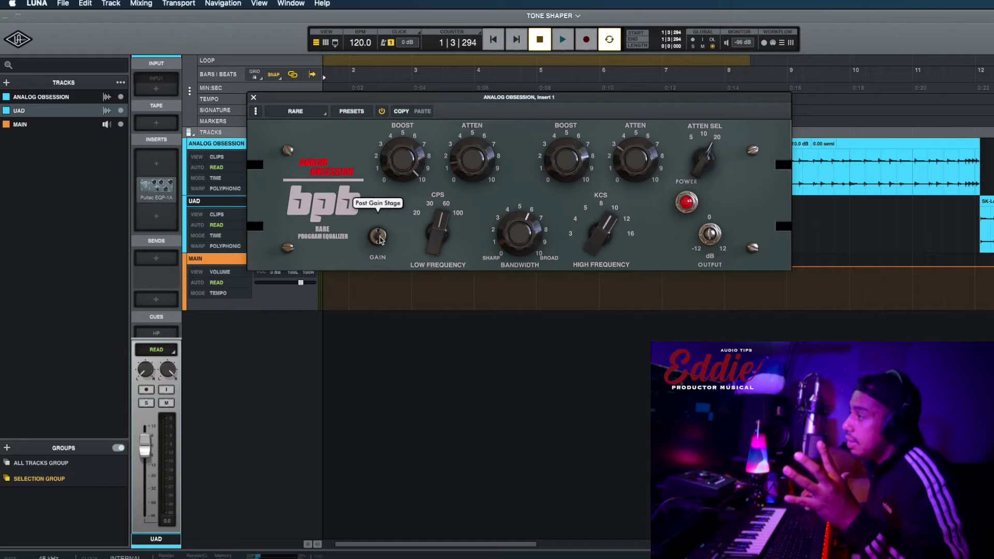
{"action": "left_click", "coordinate": [379, 238]}
{"action": "left_click", "coordinate": [379, 237]}
{"action": "left_click", "coordinate": [379, 237]}
{"action": "left_click", "coordinate": [379, 238]}
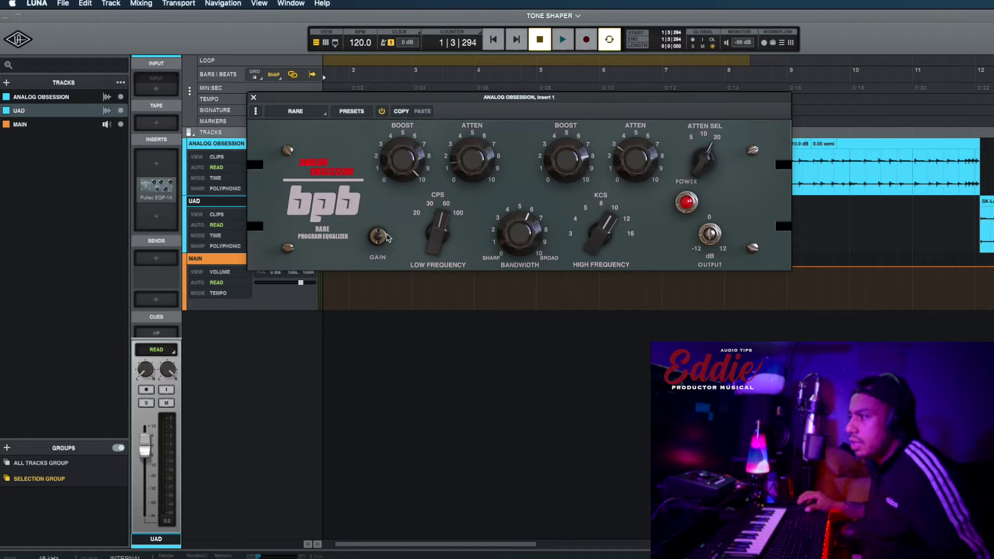
{"action": "left_click", "coordinate": [379, 242]}
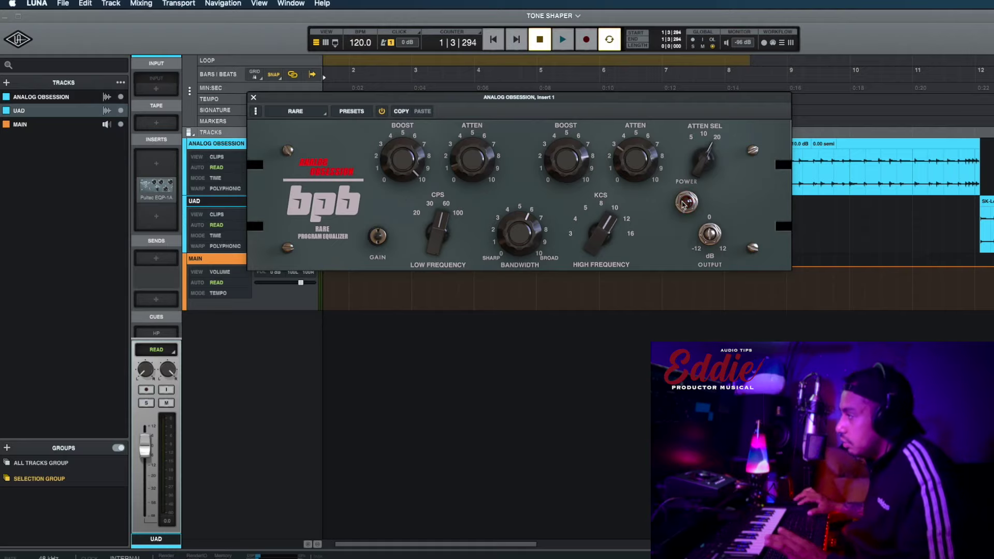
- Turn the RARE equalizer's power on and play the loop with its window moved clear of the ANALOG OBSESSION track
{"action": "left_click", "coordinate": [683, 203]}
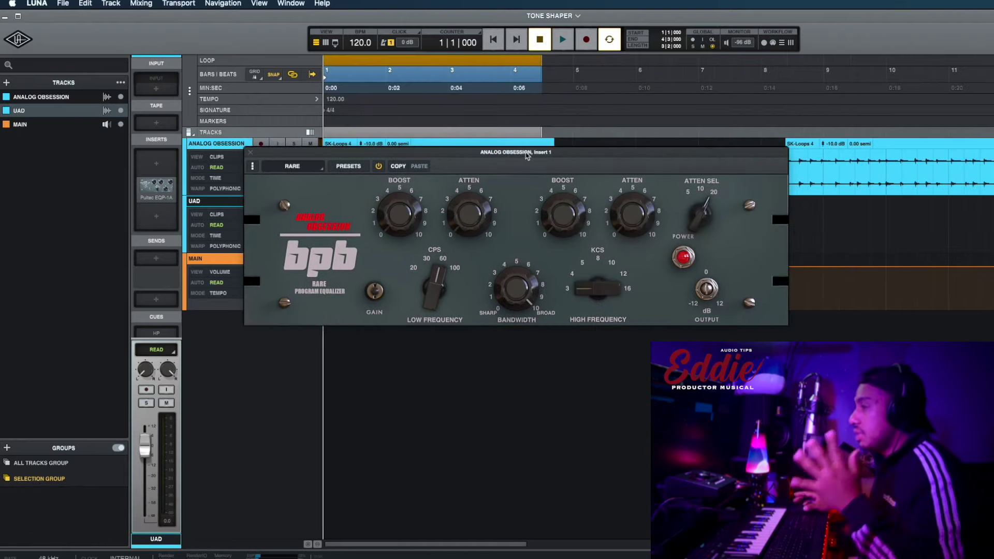
{"action": "left_click_drag", "start_coordinate": [526, 152], "coordinate": [450, 208]}
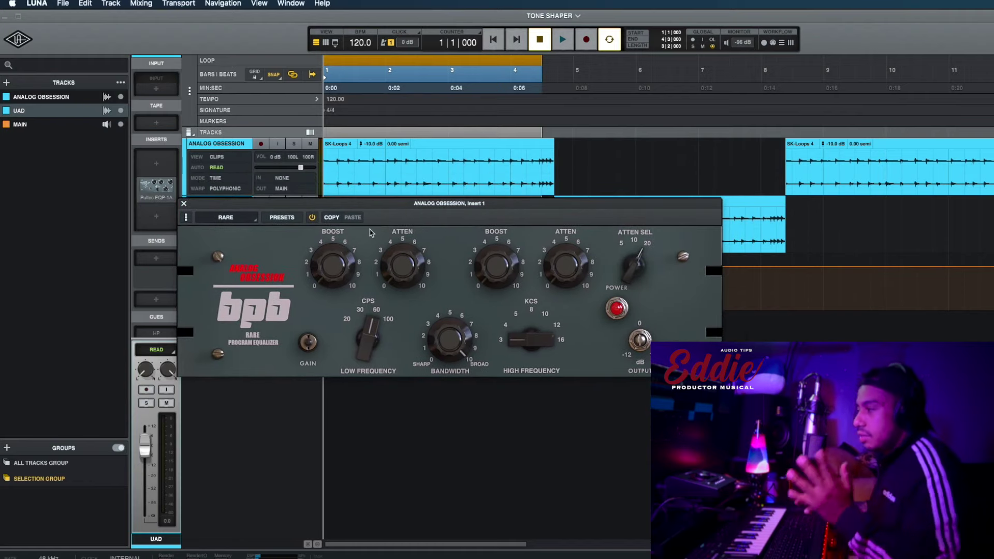
{"action": "key", "text": "space"}
- Adjust the low-frequency boost by ear while the loop plays, with the low-frequency selector at 60 CPS
{"action": "left_click_drag", "start_coordinate": [343, 267], "coordinate": [344, 262]}
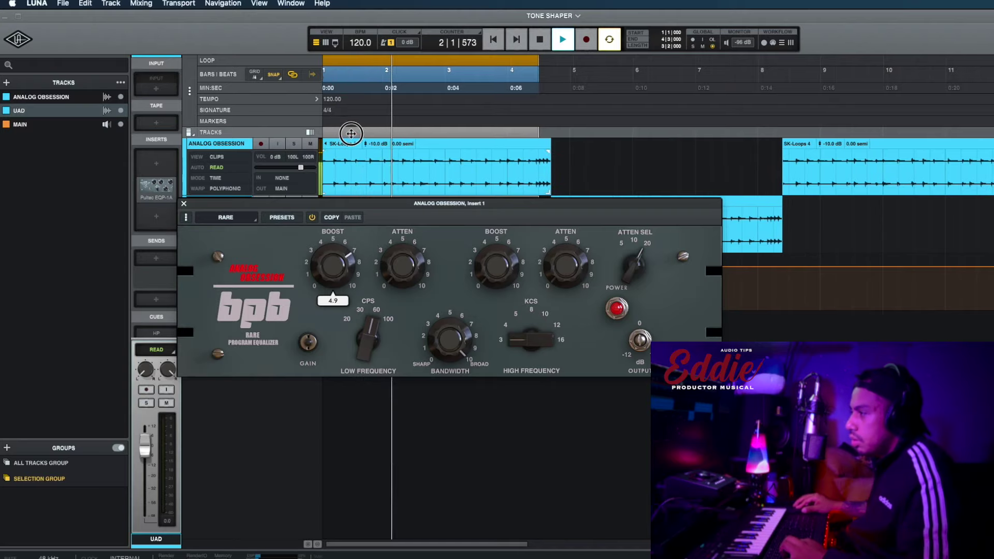
{"action": "left_click_drag", "start_coordinate": [331, 265], "coordinate": [328, 269]}
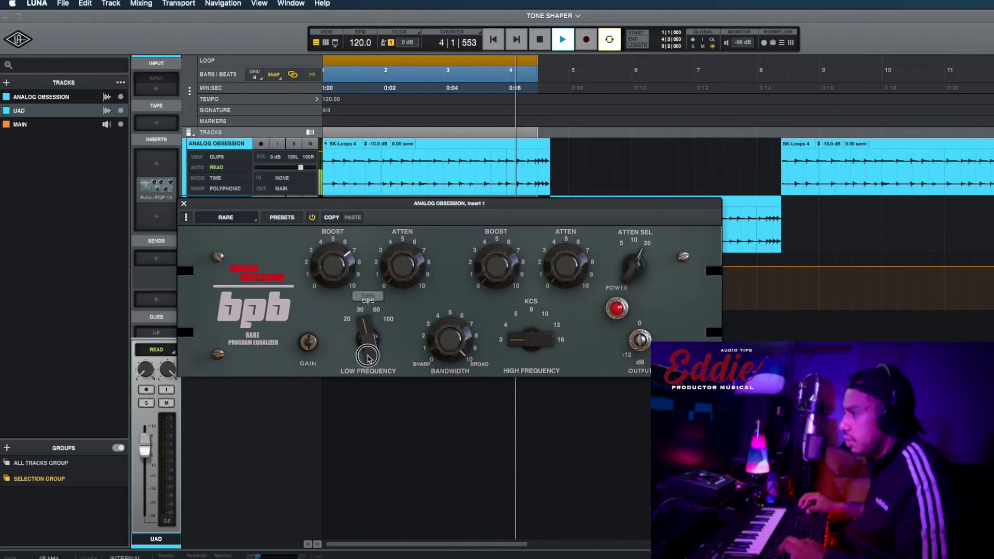
{"action": "left_click", "coordinate": [377, 321]}
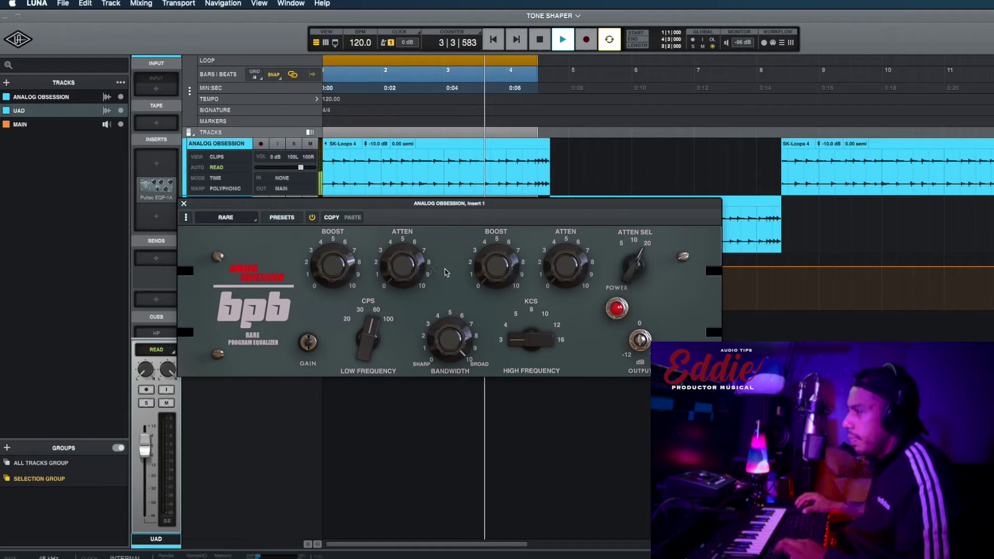
{"action": "left_click_drag", "start_coordinate": [347, 252], "coordinate": [347, 250]}
- Set the high band to 8 KCS with a boost of about 6.2, adjust its bandwidth, and stop playback
{"action": "left_click_drag", "start_coordinate": [449, 335], "coordinate": [440, 405]}
{"action": "left_click_drag", "start_coordinate": [496, 265], "coordinate": [500, 161]}
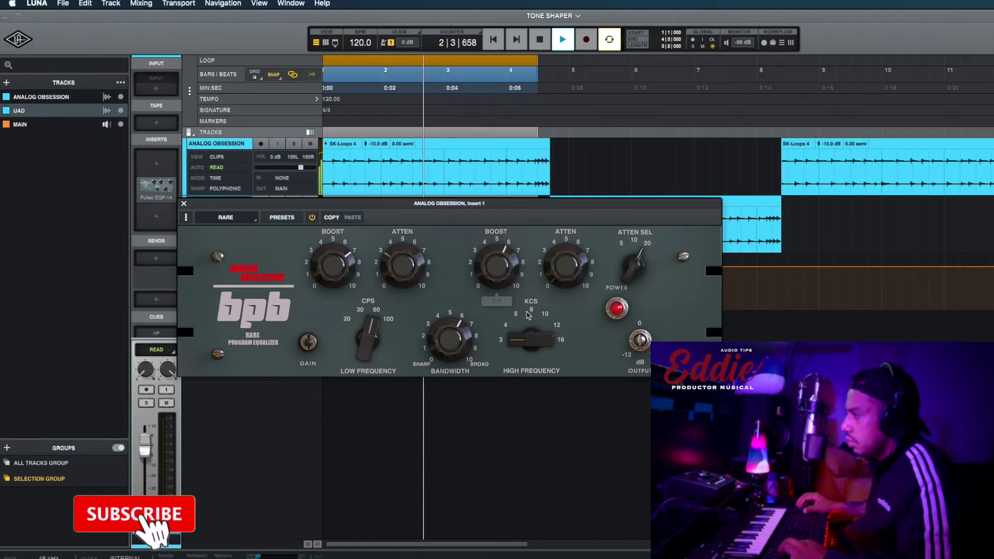
{"action": "left_click_drag", "start_coordinate": [531, 340], "coordinate": [549, 209]}
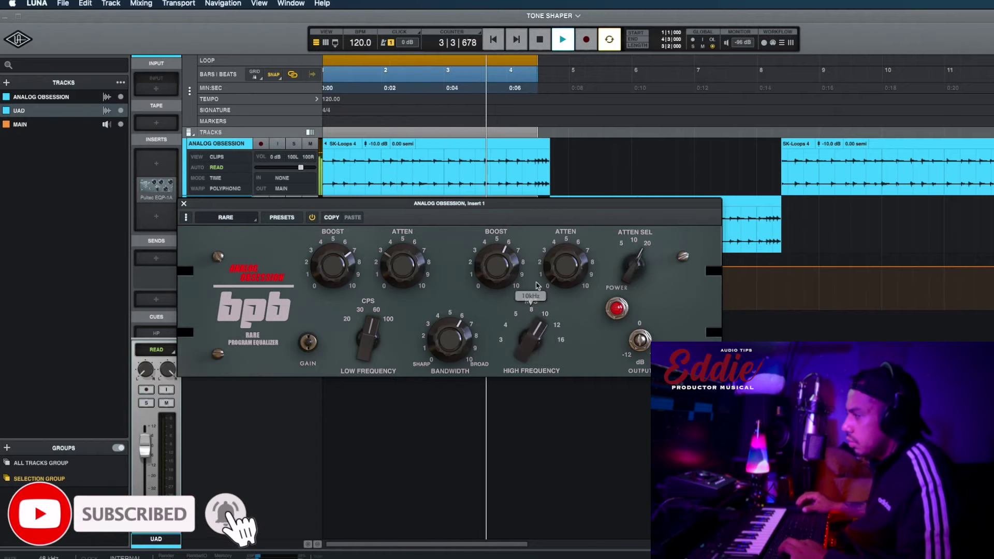
{"action": "left_click_drag", "start_coordinate": [537, 332], "coordinate": [519, 267]}
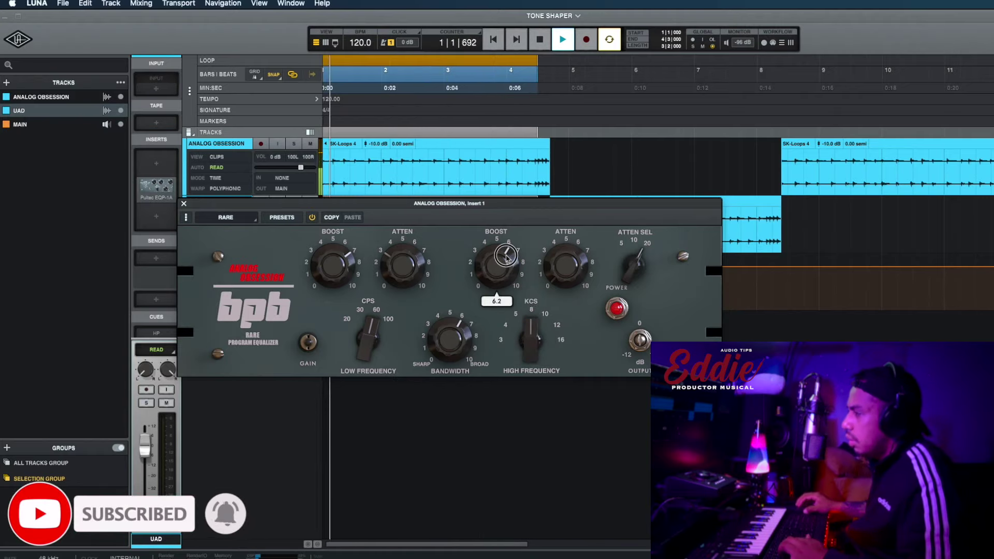
{"action": "key", "text": "space"}
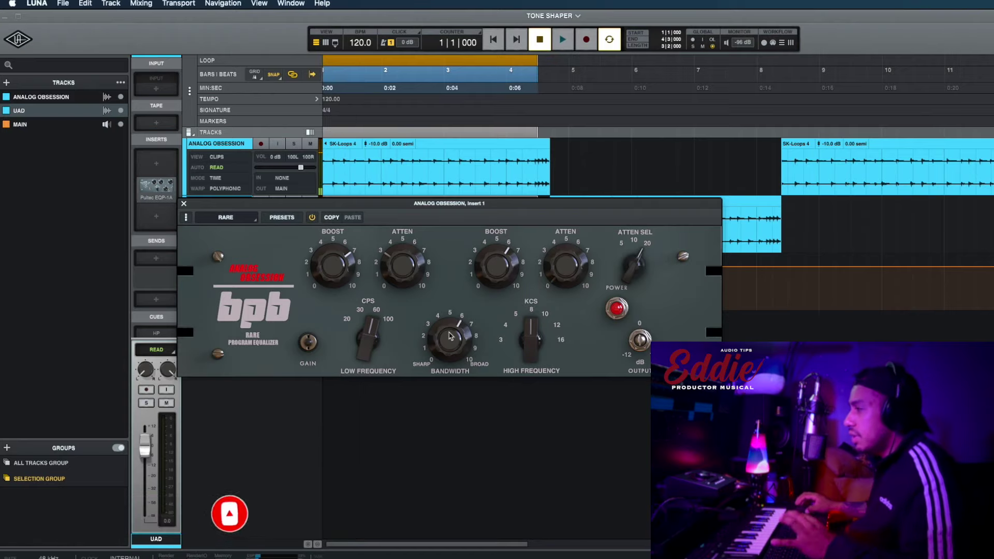
- Play the loop and adjust the high-frequency attenuation by ear, with the attenuation selector at 20
{"action": "key", "text": "space"}
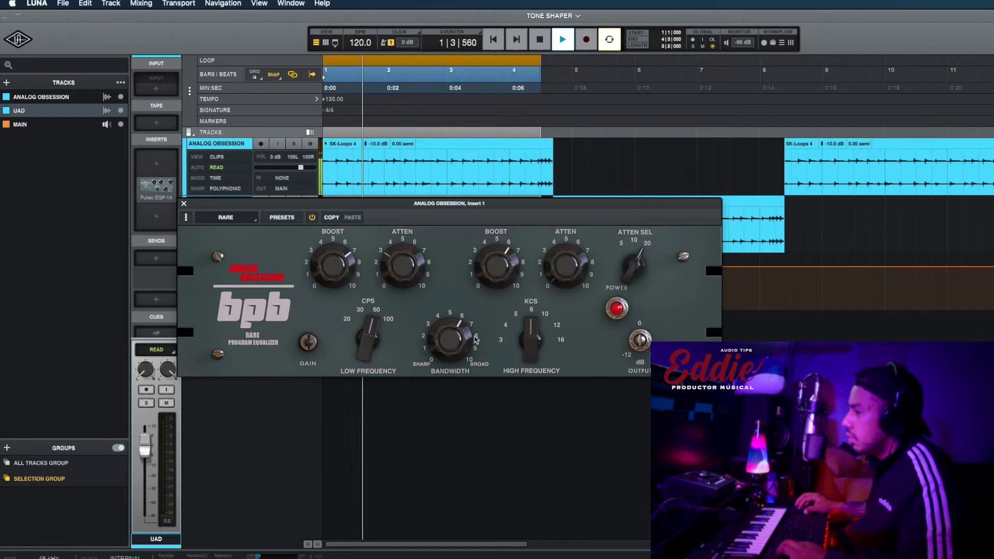
{"action": "mouse_move", "coordinate": [463, 332]}
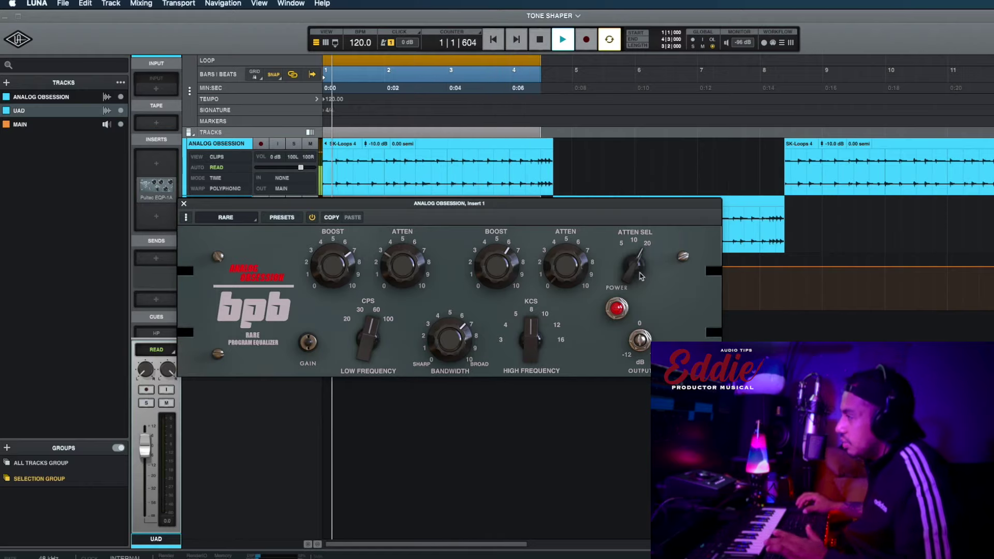
{"action": "key", "text": "space"}
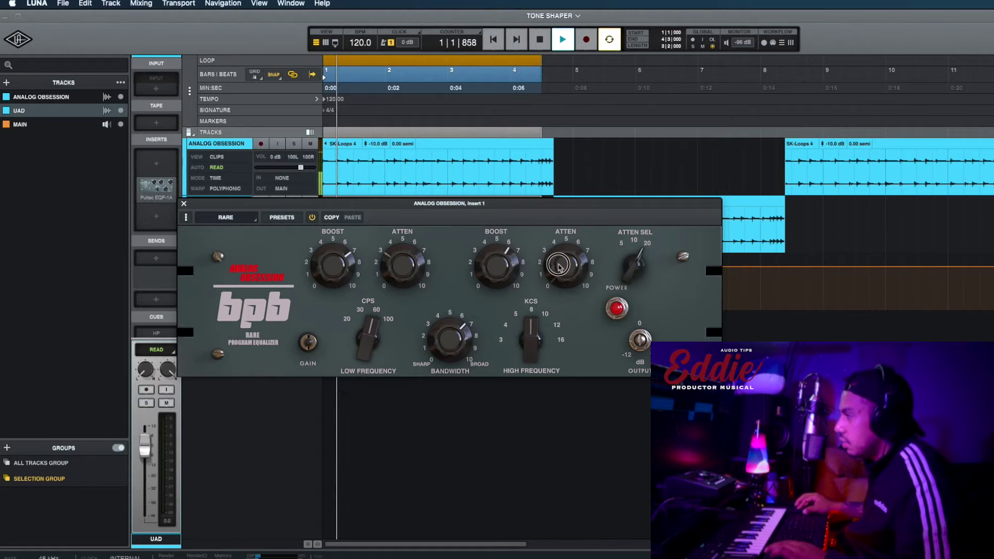
{"action": "mouse_move", "coordinate": [560, 269]}
{"action": "left_click_drag", "start_coordinate": [558, 233], "coordinate": [559, 267]}
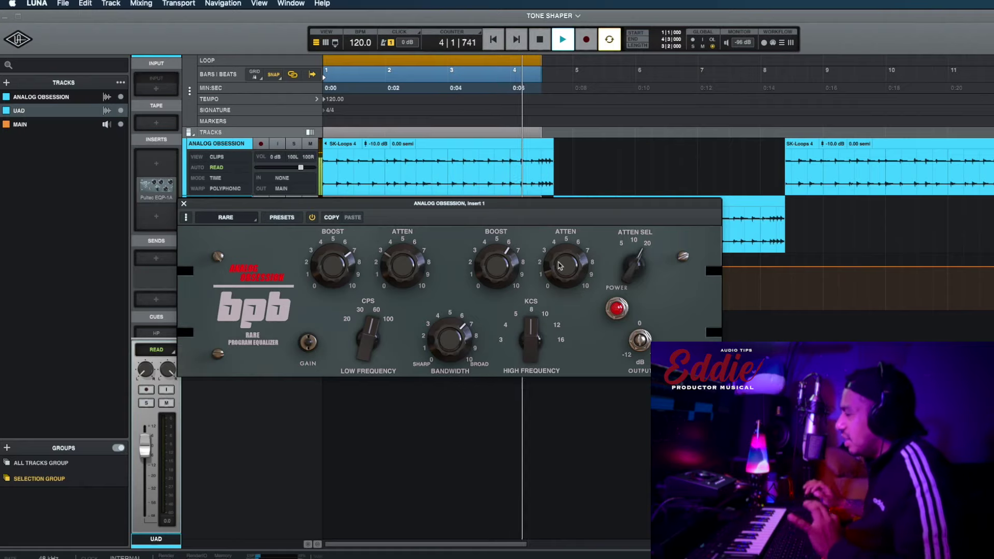
{"action": "left_click_drag", "start_coordinate": [623, 275], "coordinate": [569, 261]}
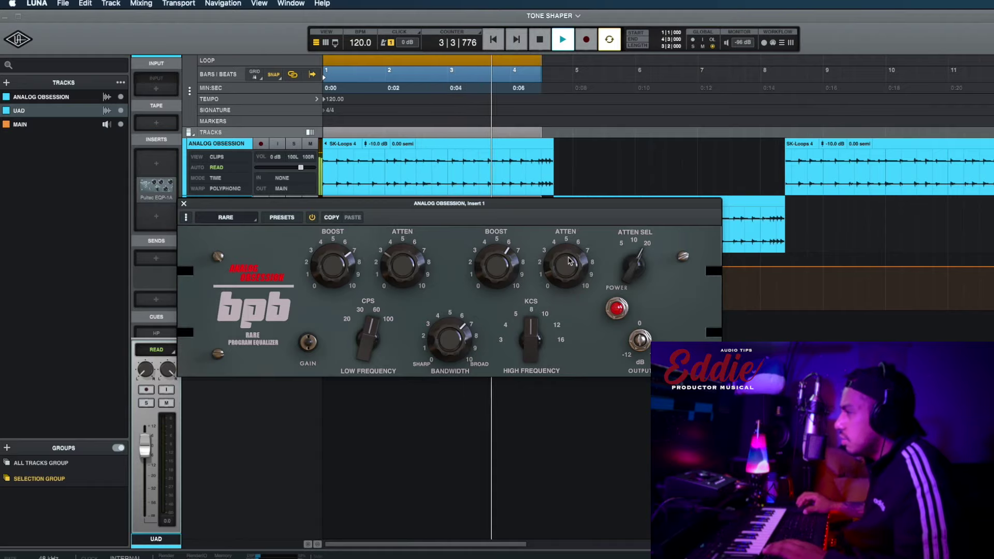
- Refine the high-frequency boost to about 7 and the bandwidth by ear, with the high-frequency selector at 8 KCS
{"action": "left_click_drag", "start_coordinate": [491, 250], "coordinate": [492, 252]}
{"action": "left_click_drag", "start_coordinate": [451, 335], "coordinate": [452, 338]}
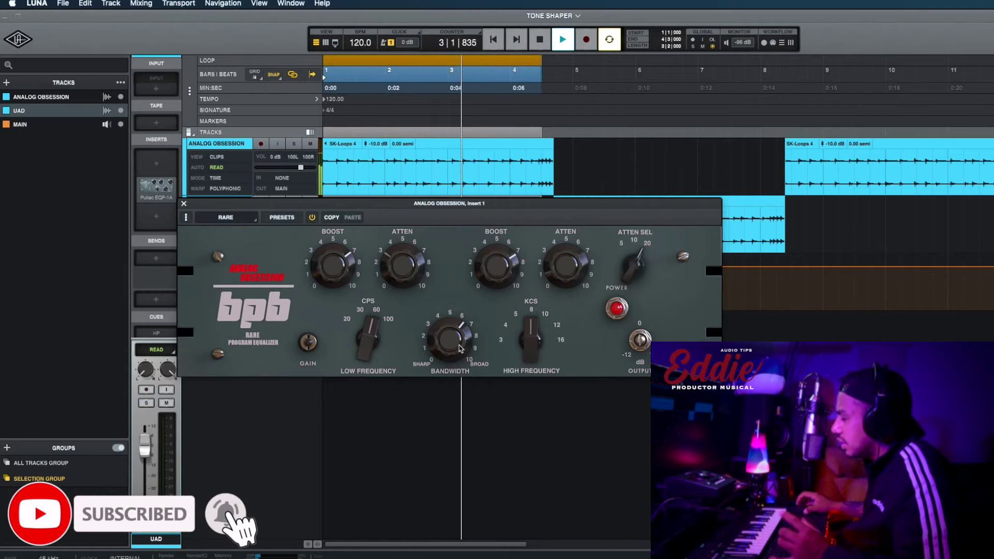
{"action": "left_click_drag", "start_coordinate": [532, 336], "coordinate": [540, 294]}
{"action": "left_click_drag", "start_coordinate": [532, 334], "coordinate": [530, 337]}
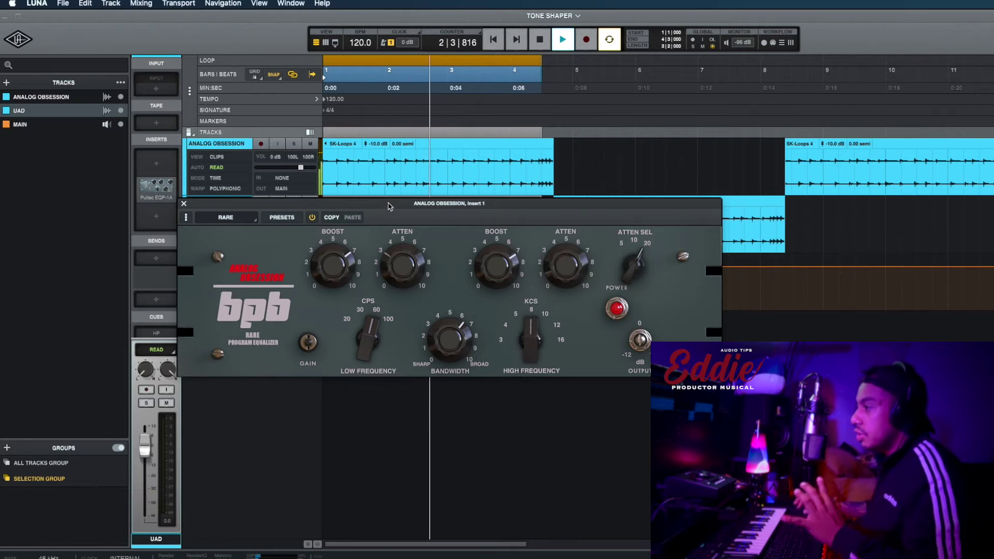
- Compare the playing loop with the RARE equalizer bypassed and active using its power switch, and stop playback
{"action": "left_click_drag", "start_coordinate": [390, 206], "coordinate": [393, 176]}
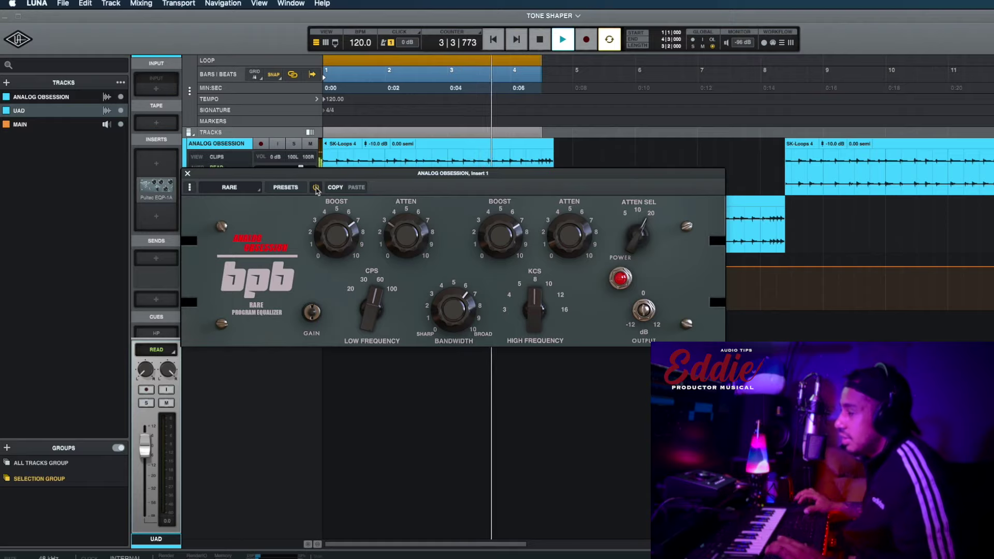
{"action": "left_click", "coordinate": [618, 278]}
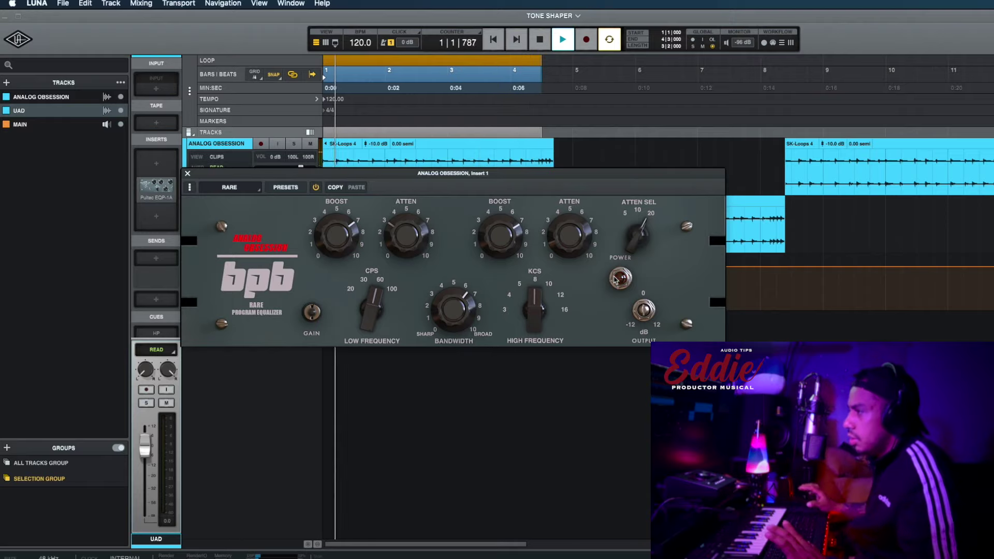
{"action": "left_click", "coordinate": [618, 278]}
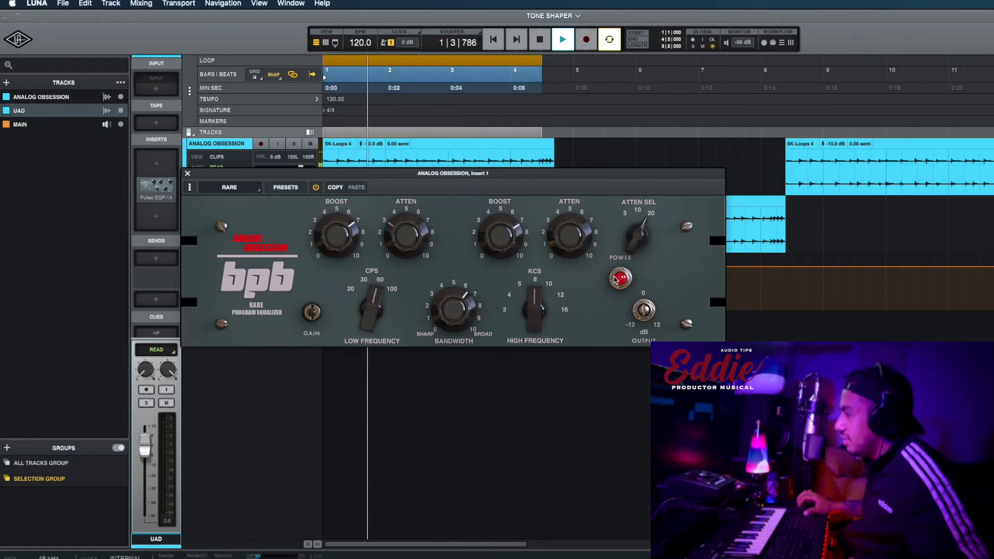
{"action": "left_click", "coordinate": [617, 278]}
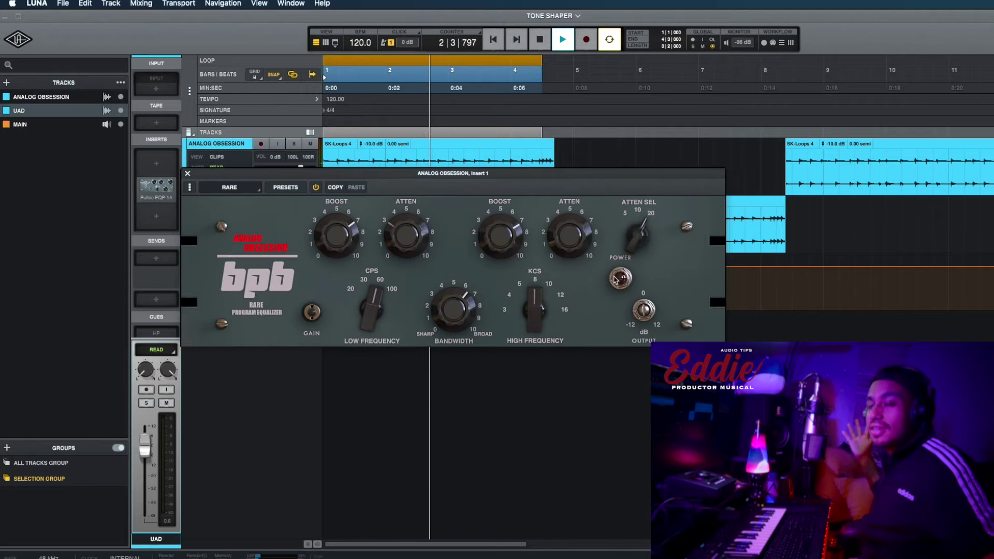
{"action": "left_click", "coordinate": [617, 278]}
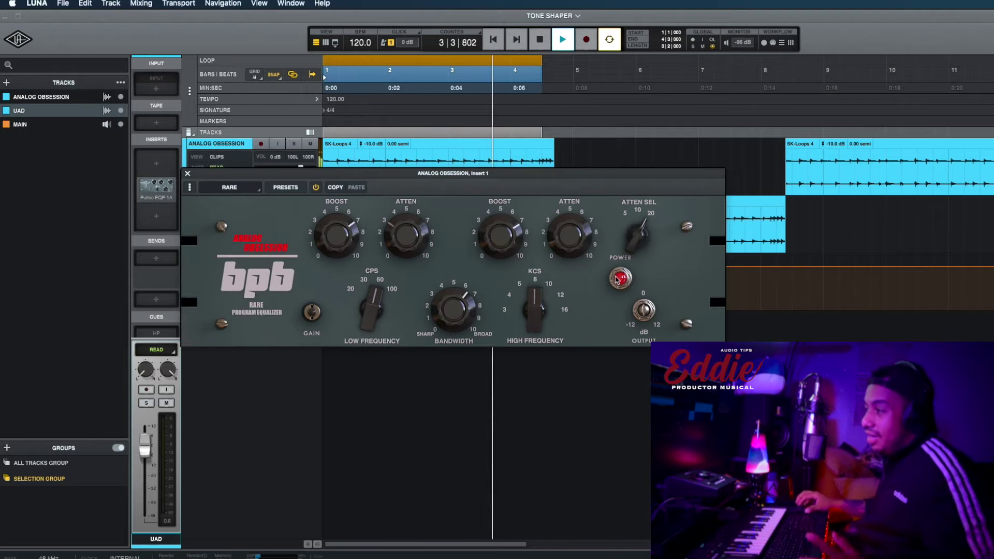
{"action": "key", "text": "space"}
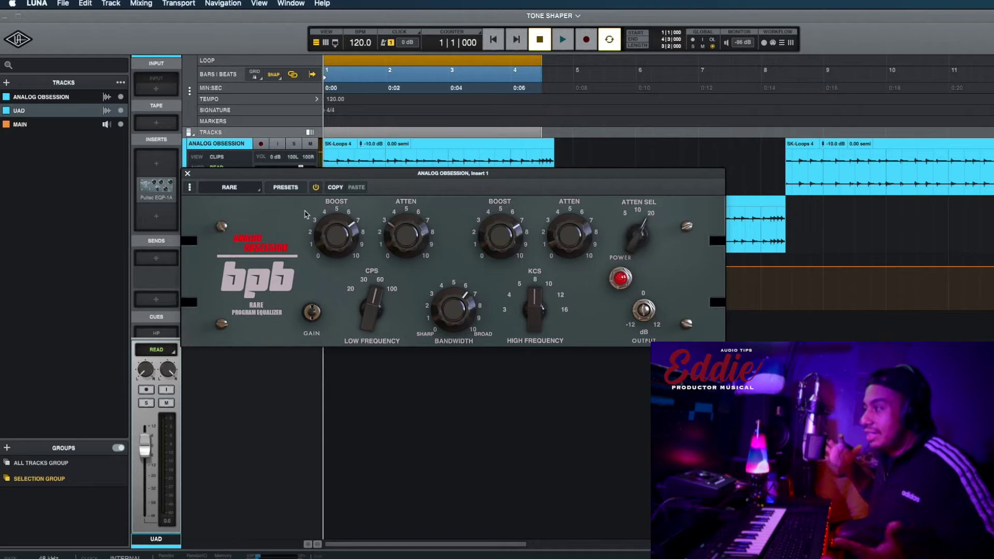
- Play the loop while comparing the RARE equalizer with oversampling on and off, and leave oversampling off
{"action": "key", "text": "space"}
{"action": "left_click", "coordinate": [274, 251]}
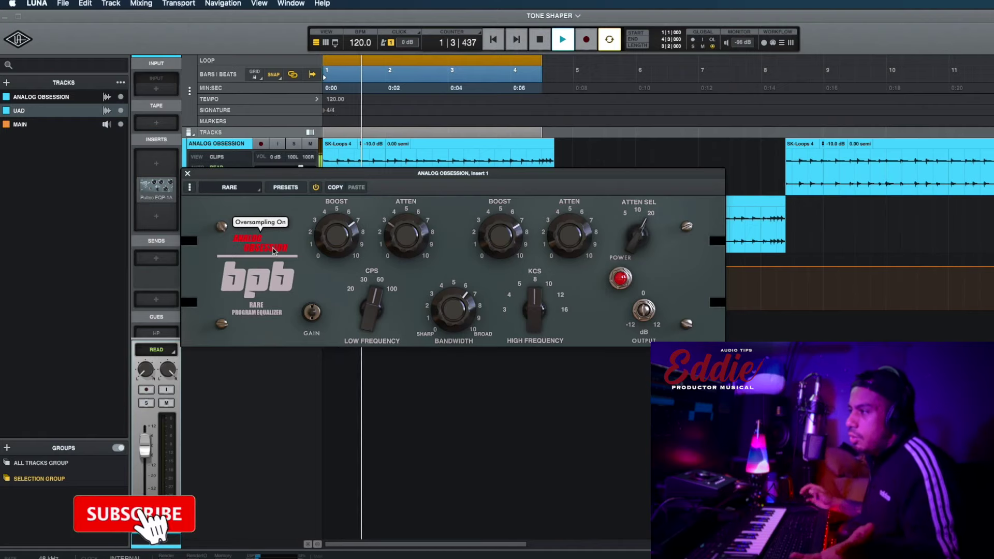
{"action": "left_click", "coordinate": [274, 251]}
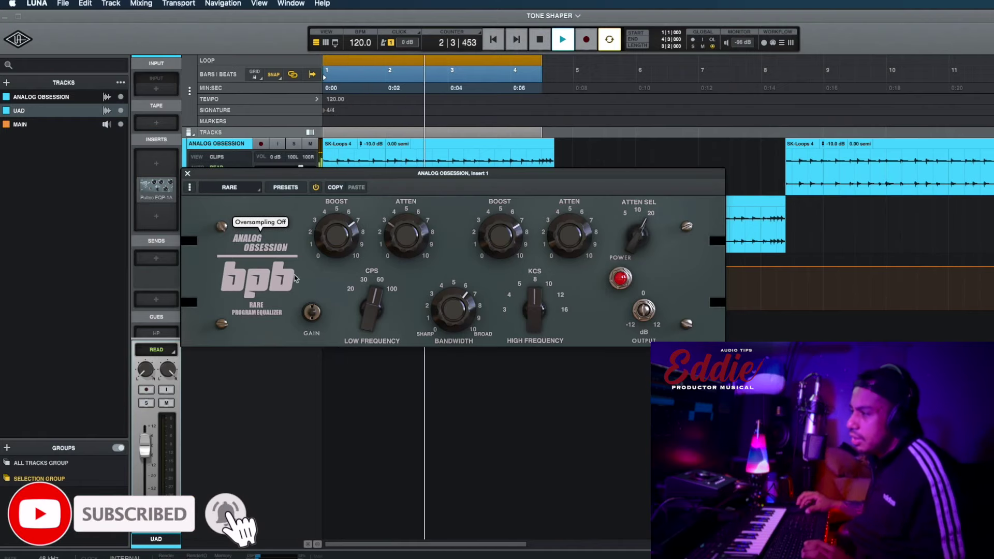
{"action": "key", "text": "space"}
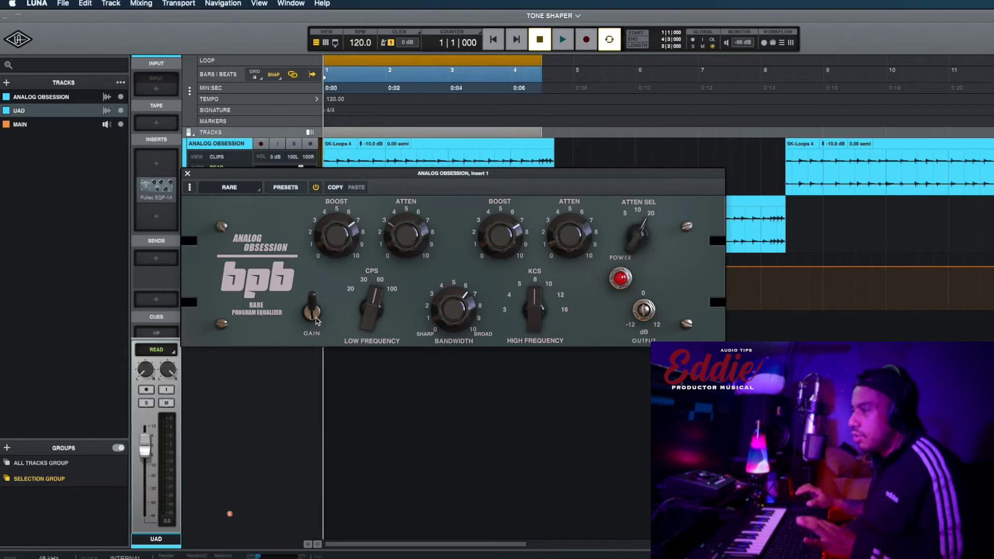
{"action": "key", "text": "space"}
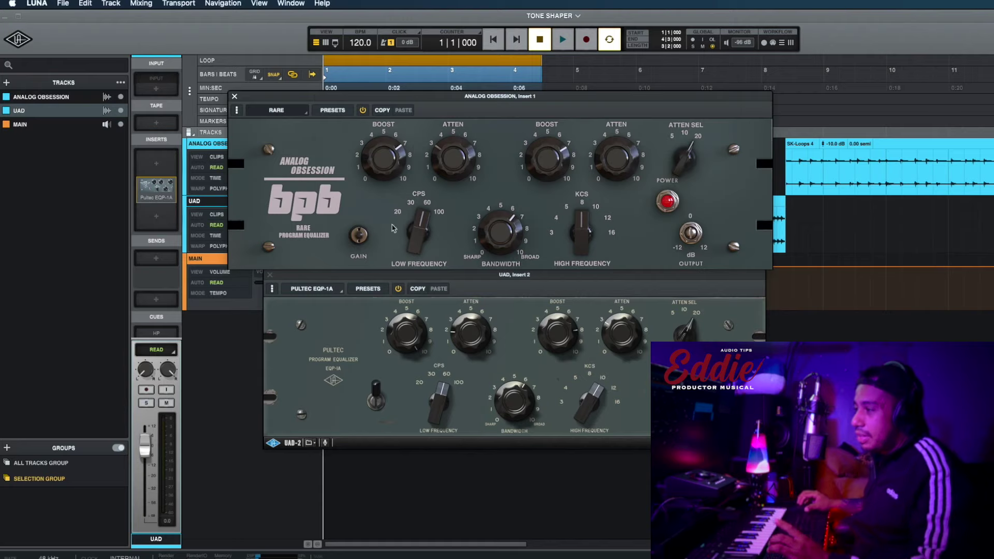
- Set the Pultec EQP-1A's high-frequency selector to 8 KCS to match the RARE equalizer
{"action": "left_click", "coordinate": [388, 356]}
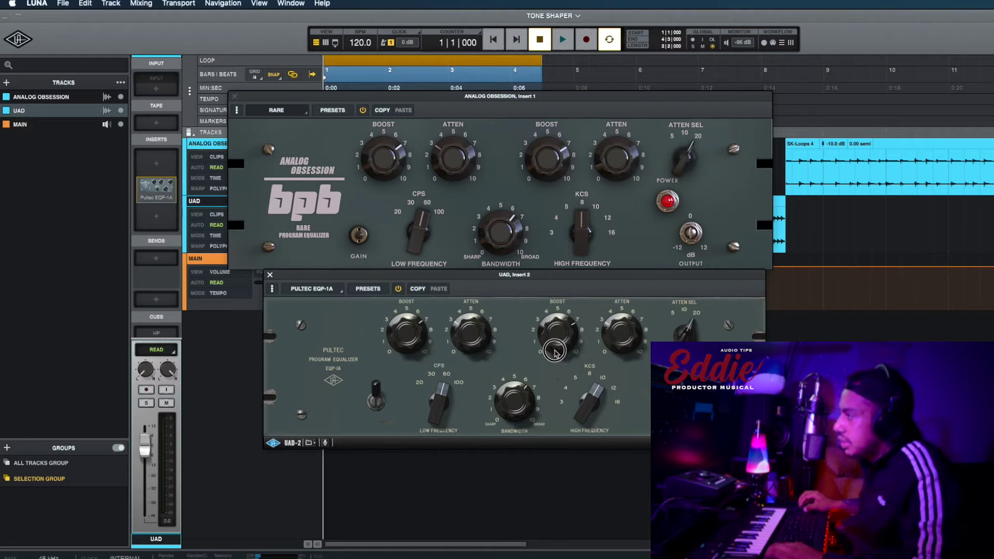
{"action": "left_click_drag", "start_coordinate": [588, 411], "coordinate": [588, 415]}
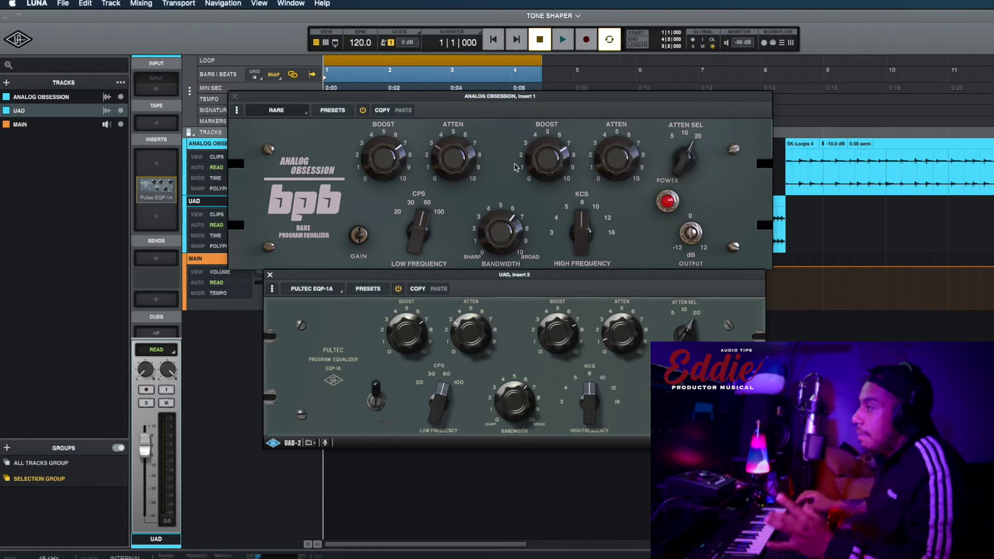
- Move the RARE window off the tracks, set the loop over the whole arrangement through bar 30, and play the alternating clips
{"action": "left_click", "coordinate": [498, 96]}
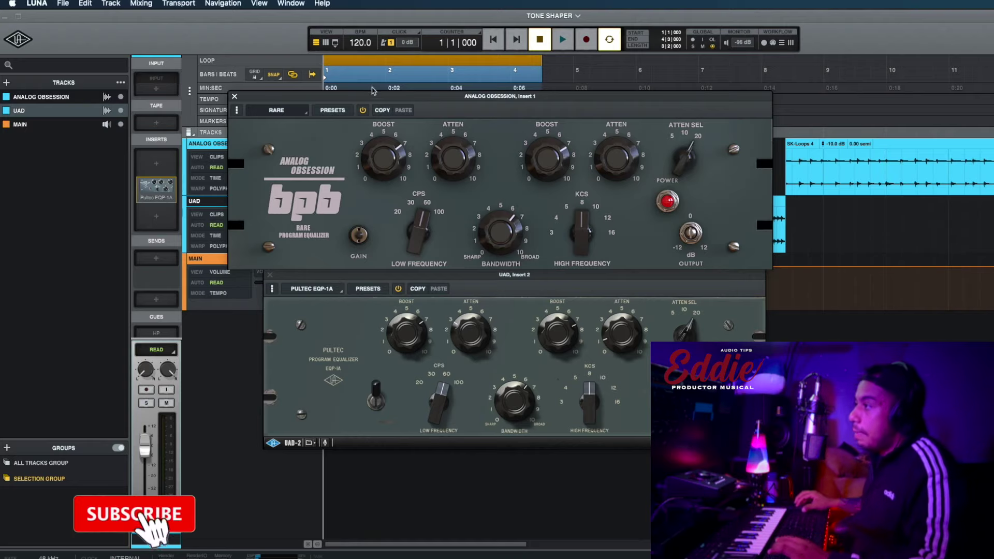
{"action": "left_click_drag", "start_coordinate": [368, 99], "coordinate": [584, 386]}
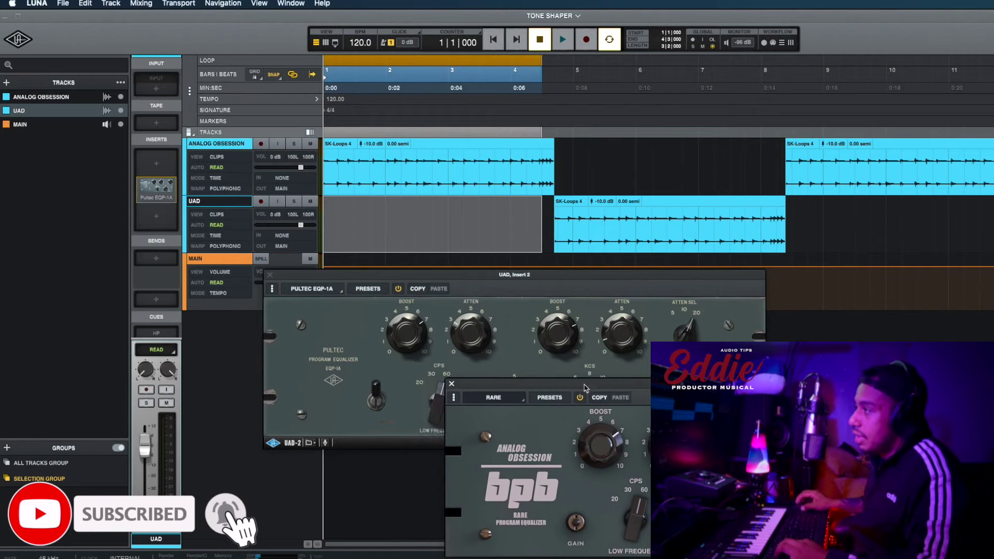
{"action": "scroll", "coordinate": [432, 185], "scroll_direction": "down", "scroll_amount": 3}
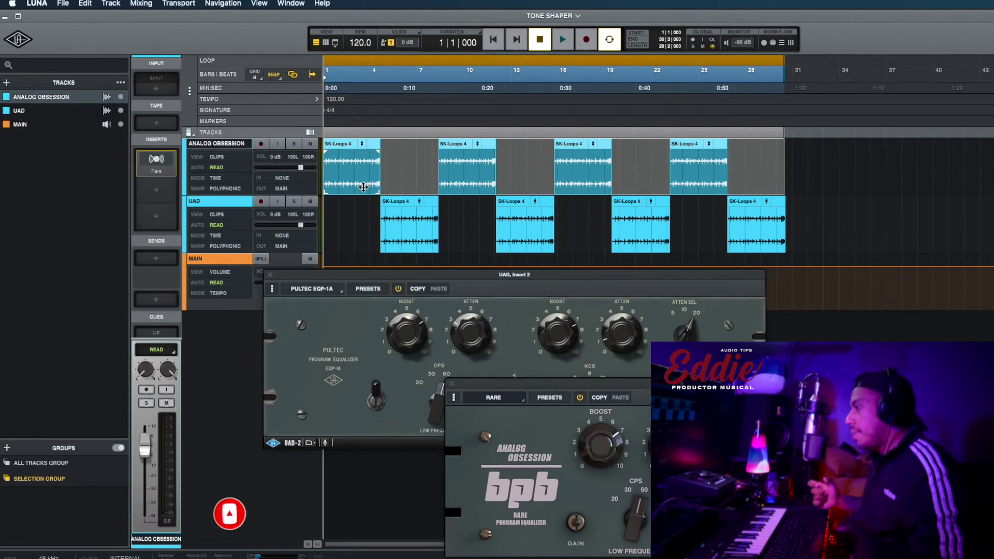
{"action": "key", "text": "space"}
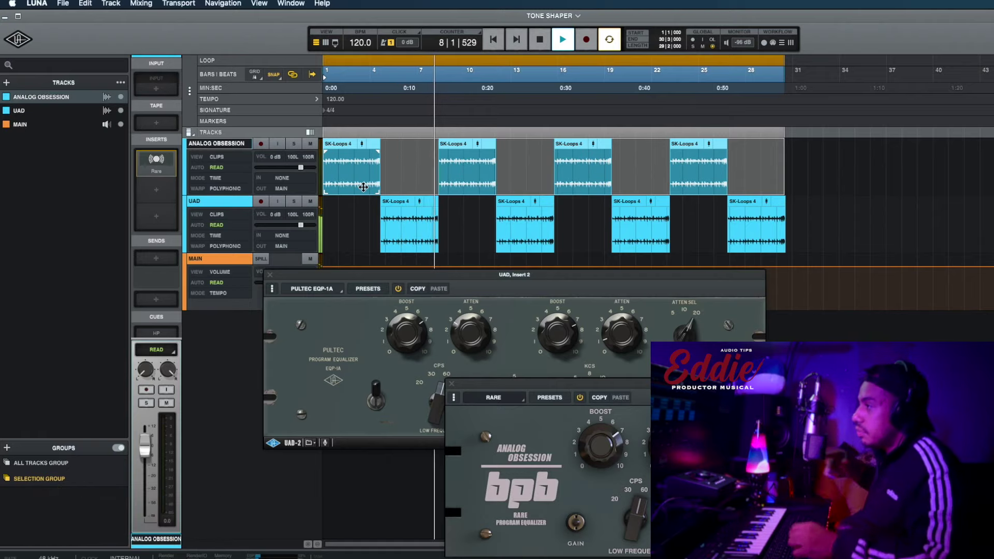
{"action": "key", "text": "space"}
- Arrange the RARE and Pultec EQP-1A windows side by side below the two clip tracks
{"action": "mouse_move", "coordinate": [376, 276]}
{"action": "left_mouse_down"}
{"action": "mouse_move", "coordinate": [373, 235]}
{"action": "mouse_move", "coordinate": [433, 73]}
{"action": "mouse_move", "coordinate": [534, 101]}
{"action": "mouse_move", "coordinate": [373, 257]}
{"action": "left_mouse_up"}
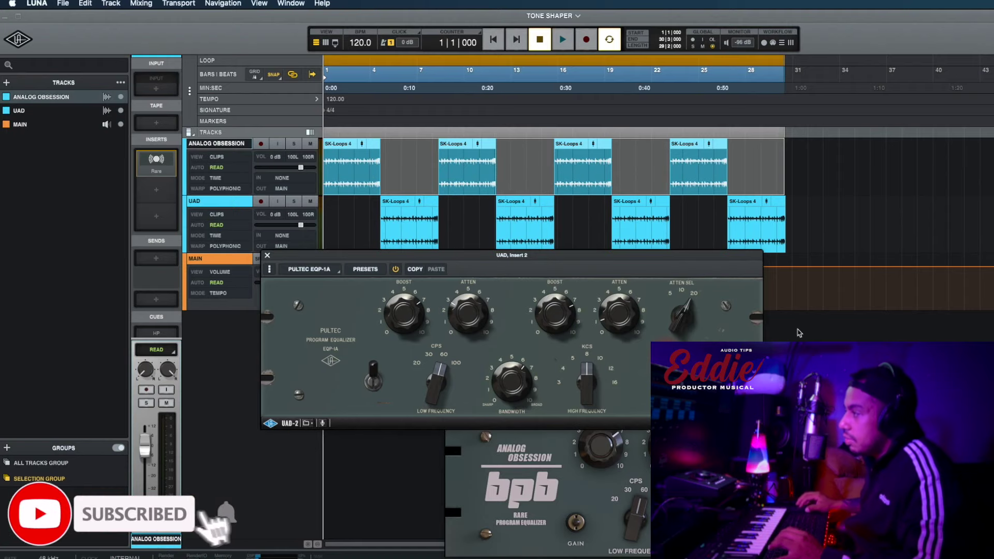
{"action": "left_click_drag", "start_coordinate": [713, 256], "coordinate": [452, 266]}
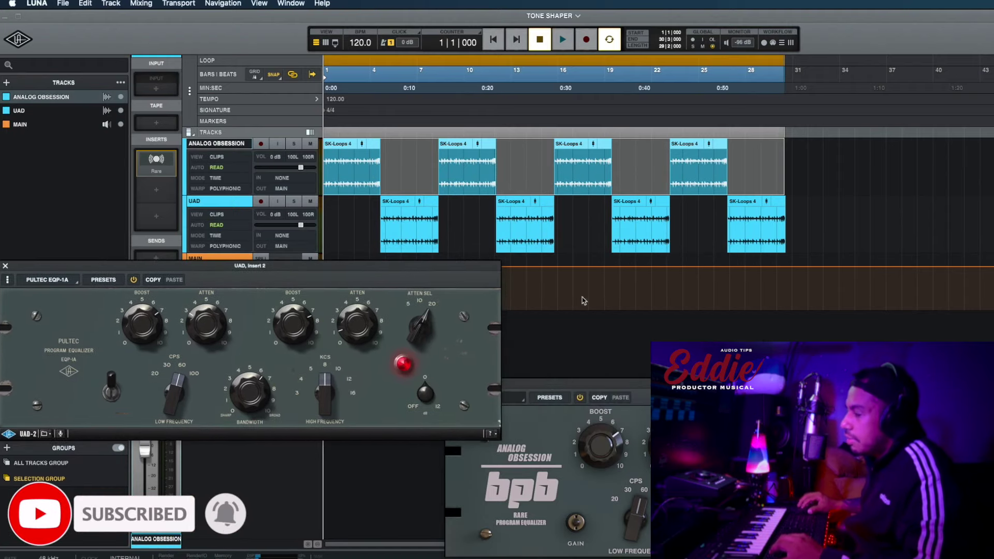
{"action": "left_click_drag", "start_coordinate": [611, 385], "coordinate": [73, 276]}
{"action": "left_click_drag", "start_coordinate": [176, 266], "coordinate": [626, 273]}
- Play the alternating clips from bar 1 to compare the RARE and Pultec EQP-1A by ear, and stop playback
{"action": "key", "text": "space"}
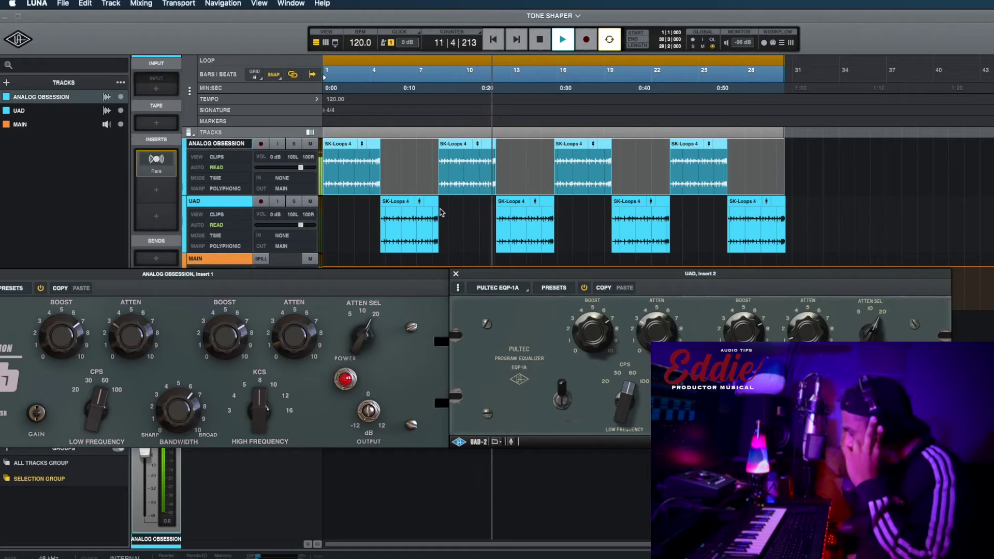
{"action": "key", "text": "space"}
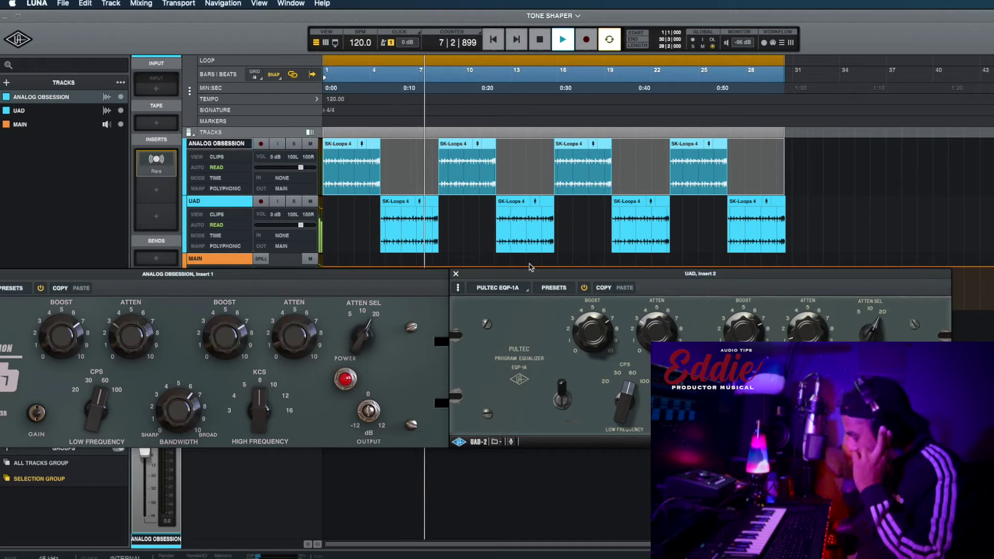
{"action": "key", "text": "space"}
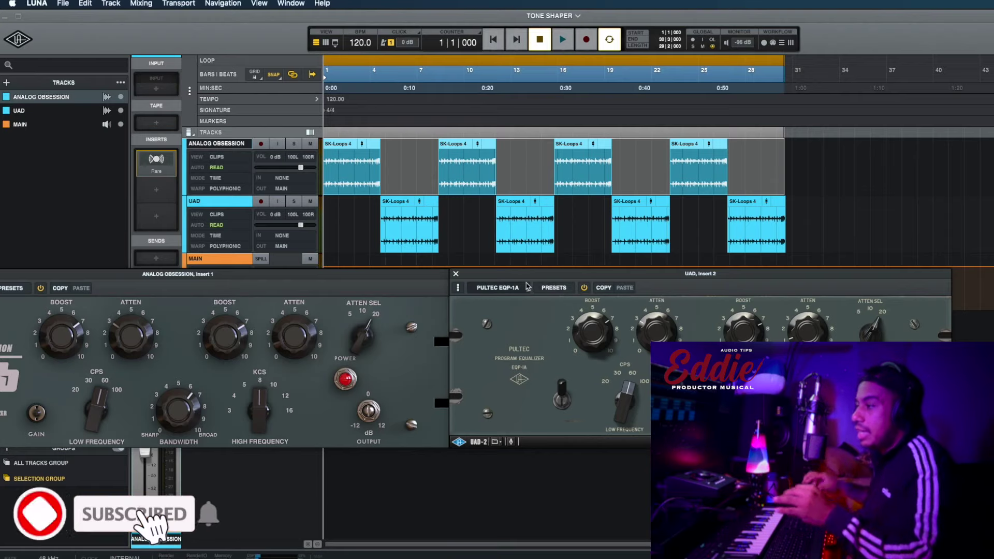
- Select the first clip on the UAD track and reposition both equalizer windows so the complete RARE panel is visible
{"action": "left_click", "coordinate": [408, 222]}
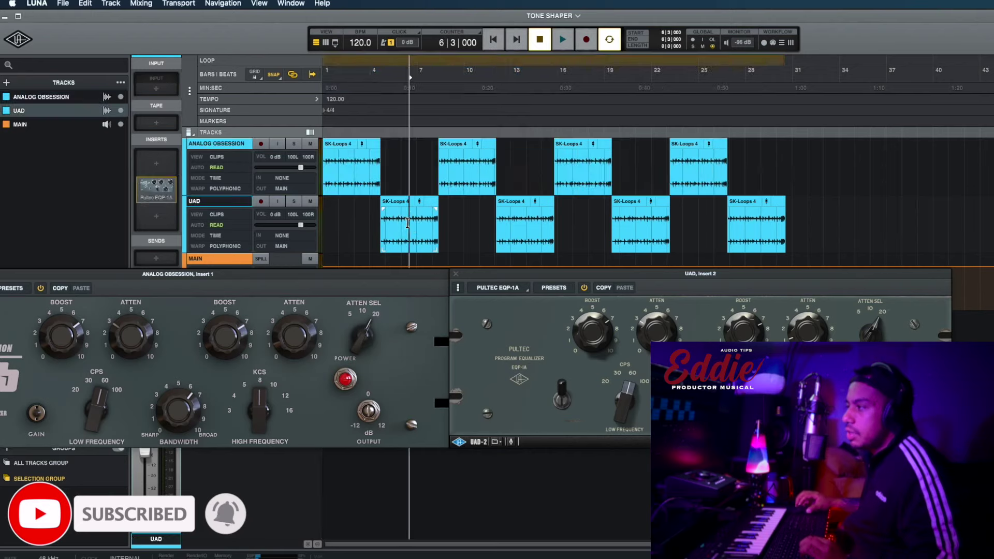
{"action": "left_click", "coordinate": [397, 203]}
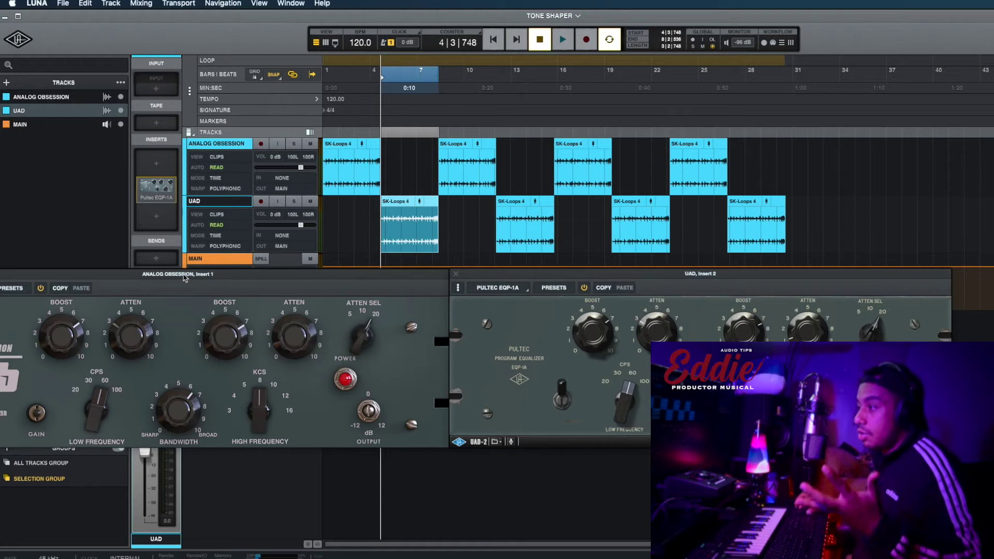
{"action": "left_click_drag", "start_coordinate": [183, 276], "coordinate": [271, 276]}
{"action": "mouse_move", "coordinate": [568, 277]}
{"action": "left_mouse_down"}
{"action": "mouse_move", "coordinate": [572, 265]}
{"action": "mouse_move", "coordinate": [583, 270]}
{"action": "left_mouse_up"}
{"action": "left_click_drag", "start_coordinate": [430, 276], "coordinate": [438, 275]}
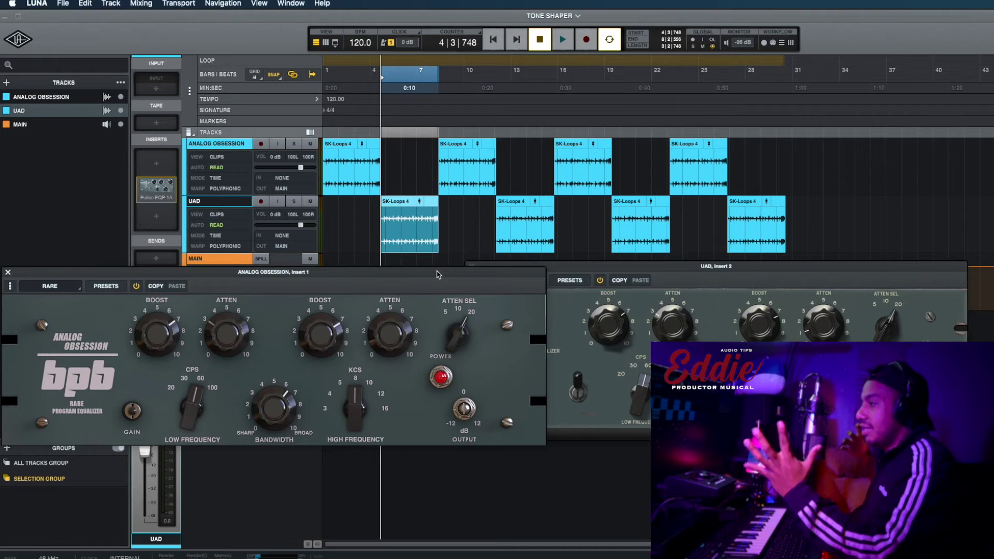
- Turn on the RARE equalizer's oversampling, play the alternating clips from the start, and stop playback
{"action": "left_click", "coordinate": [96, 348]}
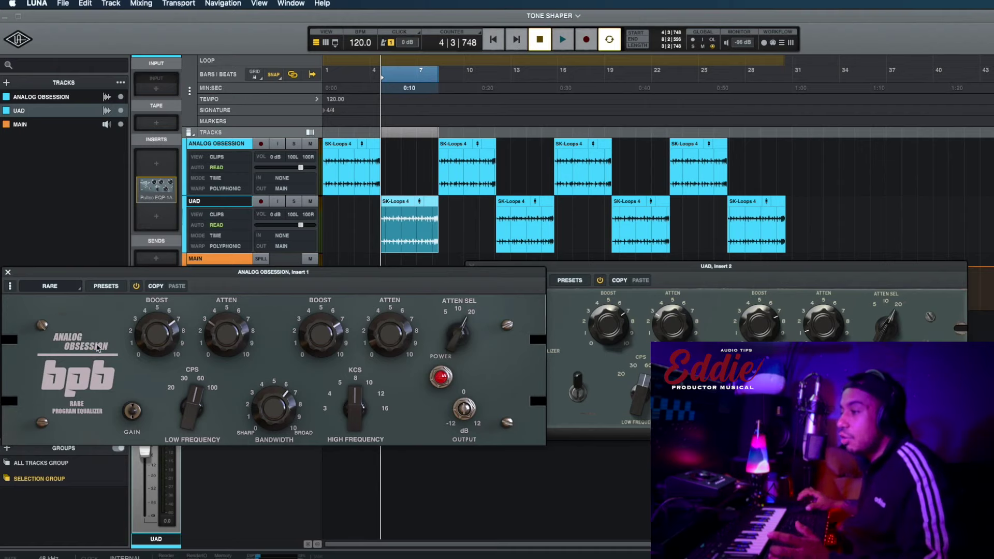
{"action": "left_click", "coordinate": [393, 77]}
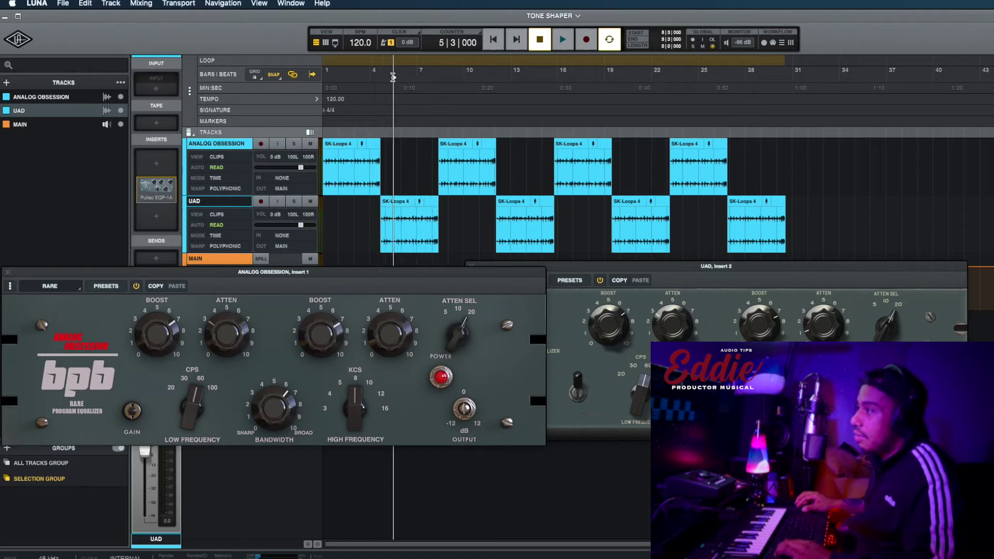
{"action": "left_click", "coordinate": [487, 38]}
{"action": "key", "text": "space"}
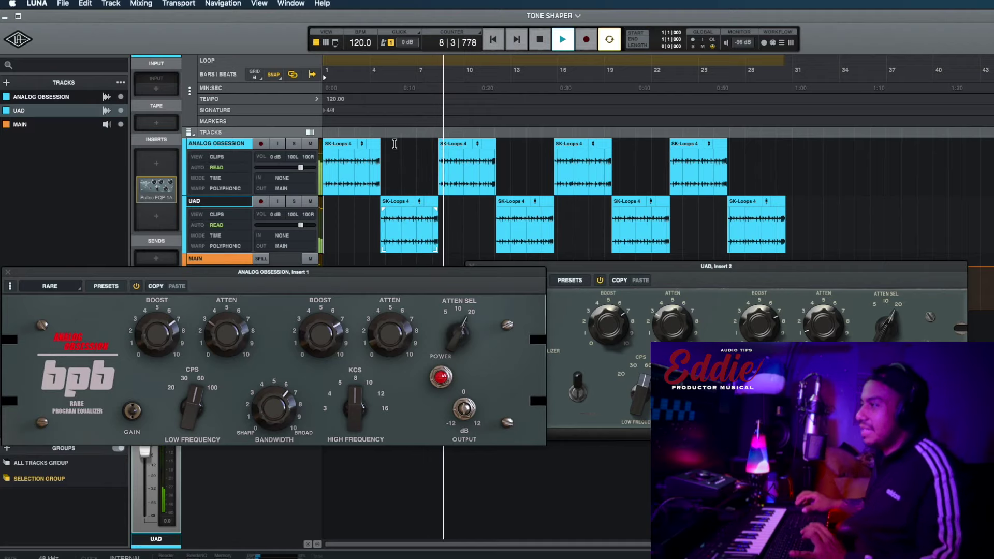
{"action": "key", "text": "space"}
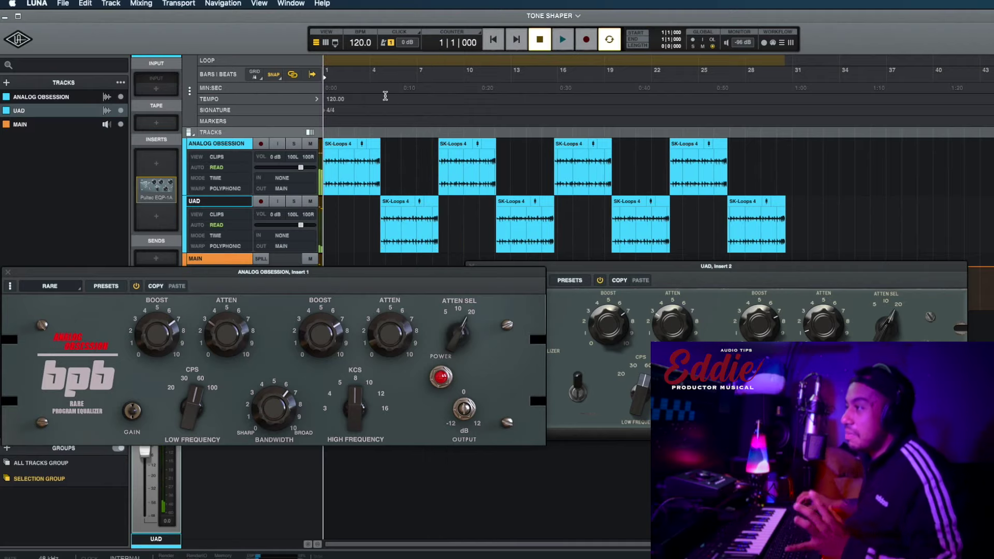
- Select the first clip on the ANALOG OBSESSION track and compare it playing with the RARE equalizer bypassed and active
{"action": "left_click", "coordinate": [344, 140]}
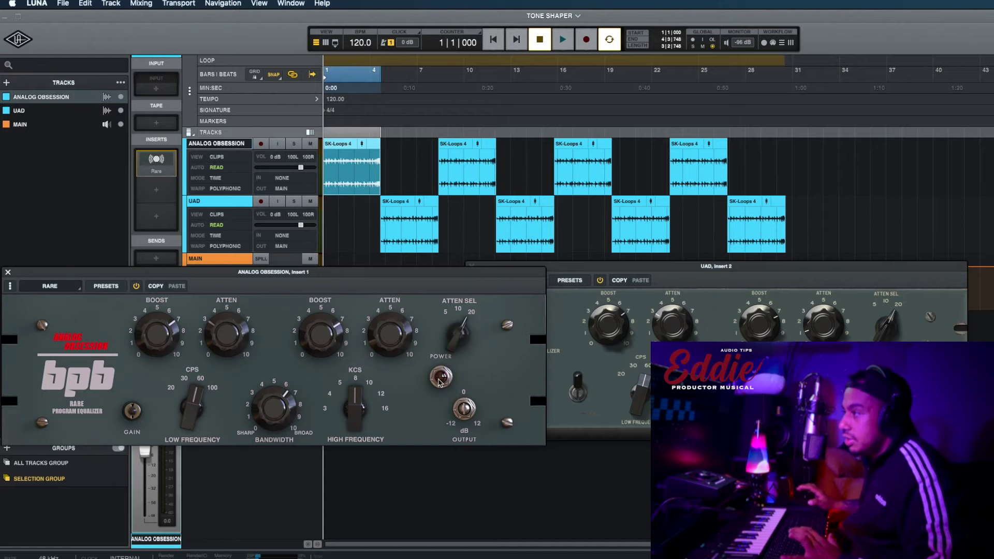
{"action": "key", "text": "space"}
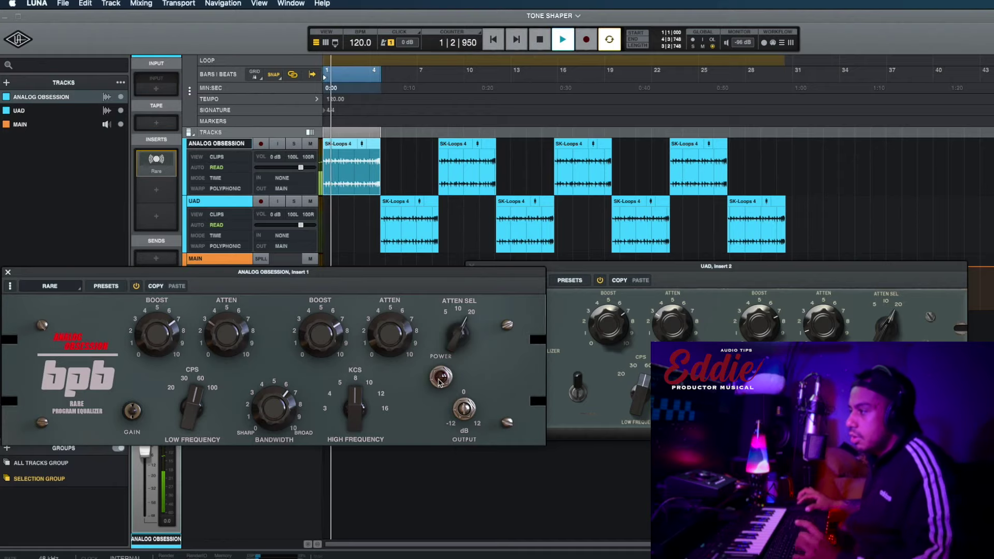
{"action": "left_click", "coordinate": [439, 381]}
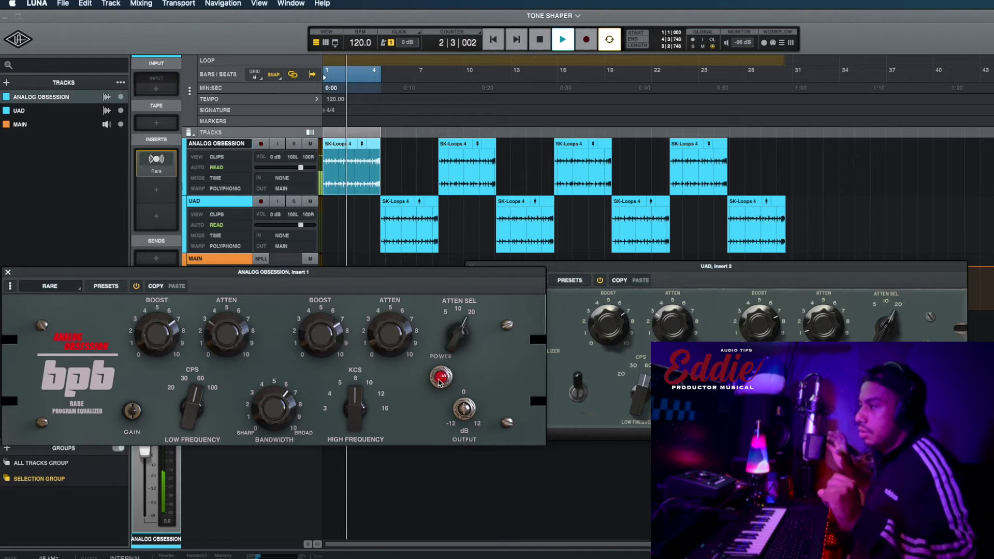
{"action": "left_click", "coordinate": [440, 380]}
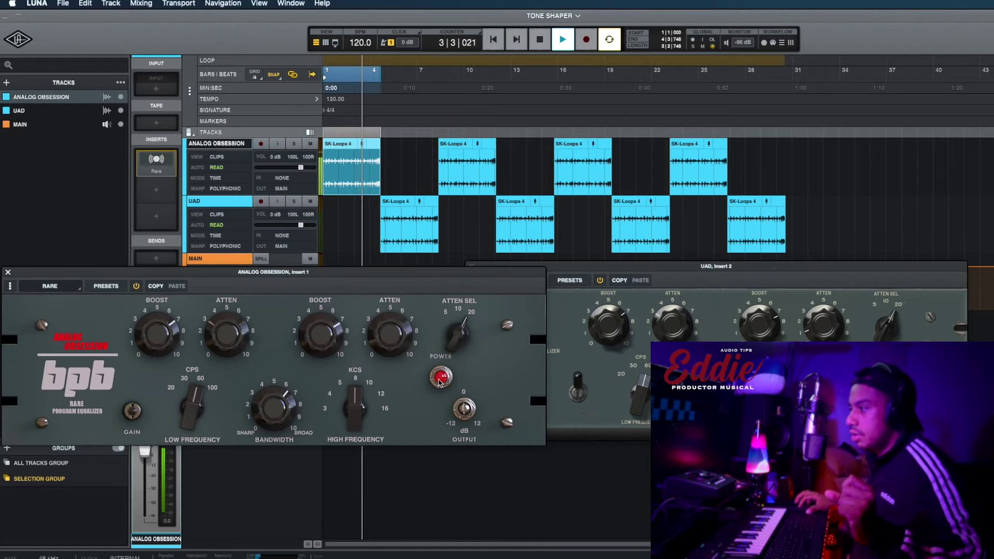
{"action": "left_click", "coordinate": [439, 380]}
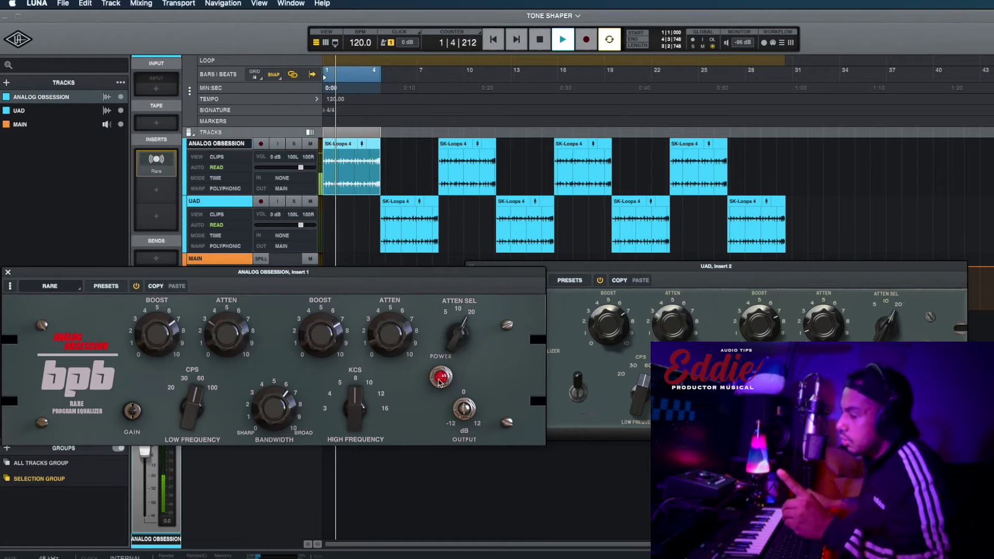
{"action": "left_click", "coordinate": [439, 381]}
{"action": "left_click", "coordinate": [439, 380]}
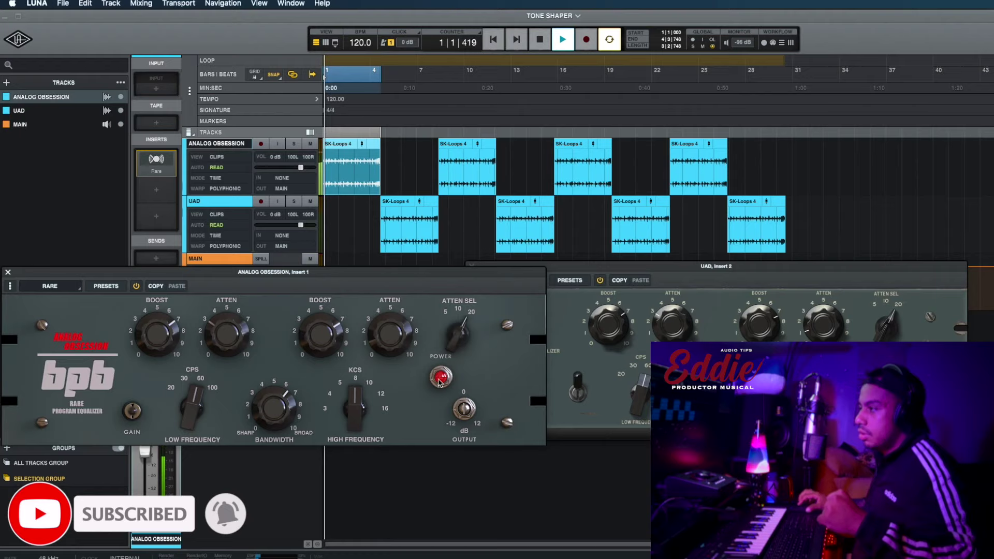
{"action": "left_click", "coordinate": [440, 381]}
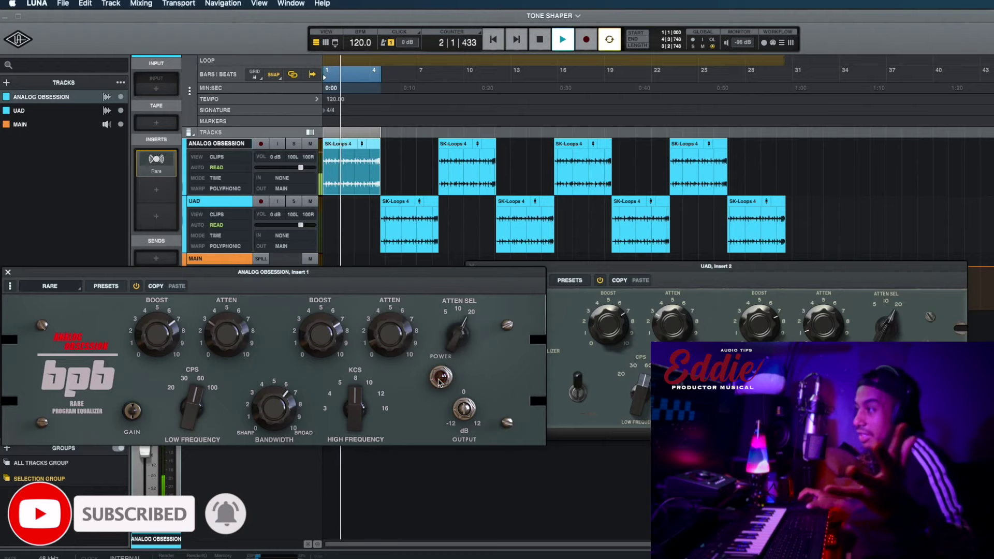
{"action": "key", "text": "space"}
- Bring the Pultec EQP-1A's power switch into view, play the first UAD clip's section, stop, and move the window back
{"action": "left_click_drag", "start_coordinate": [741, 271], "coordinate": [622, 220]}
{"action": "key", "text": "space"}
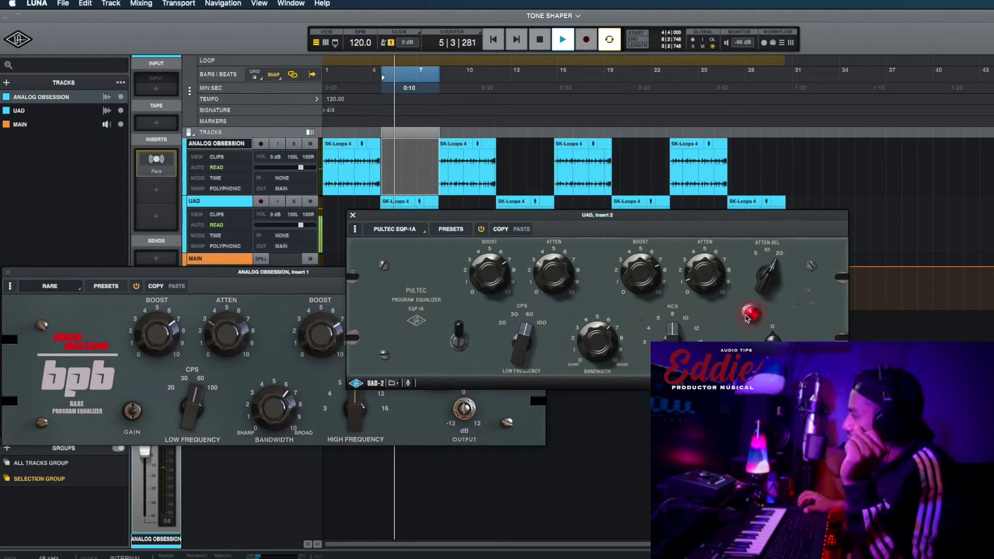
{"action": "key", "text": "space"}
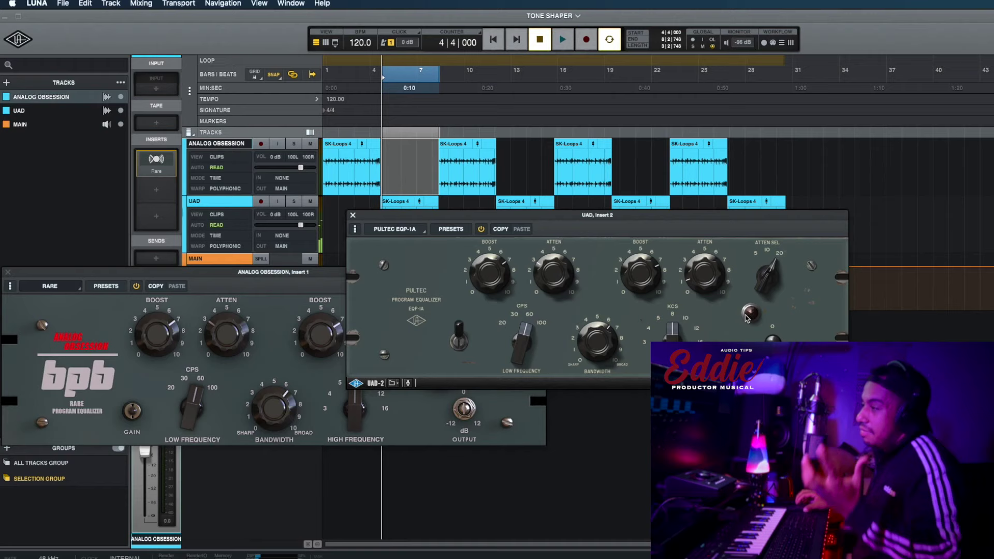
{"action": "left_click_drag", "start_coordinate": [510, 216], "coordinate": [603, 257]}
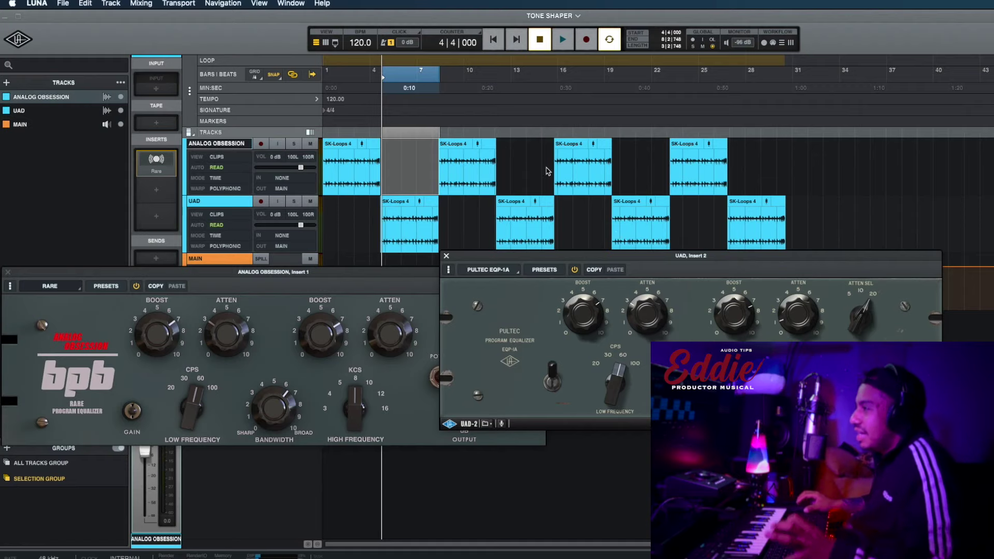
- Play the first UAD clip's section again to hear the Pultec EQP-1A, and stop playback
{"action": "left_click_drag", "start_coordinate": [413, 74], "coordinate": [395, 70]}
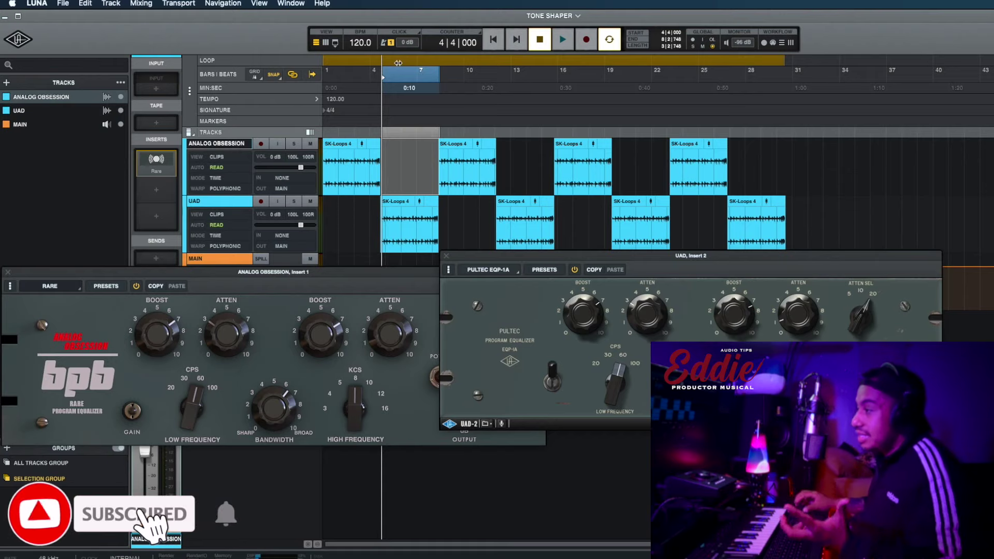
{"action": "key", "text": "space"}
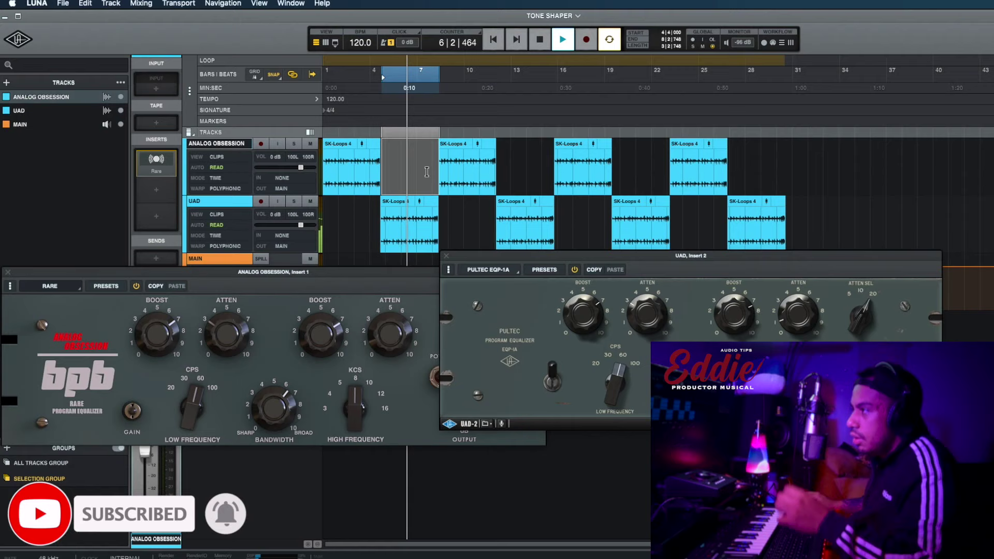
{"action": "key", "text": "space"}
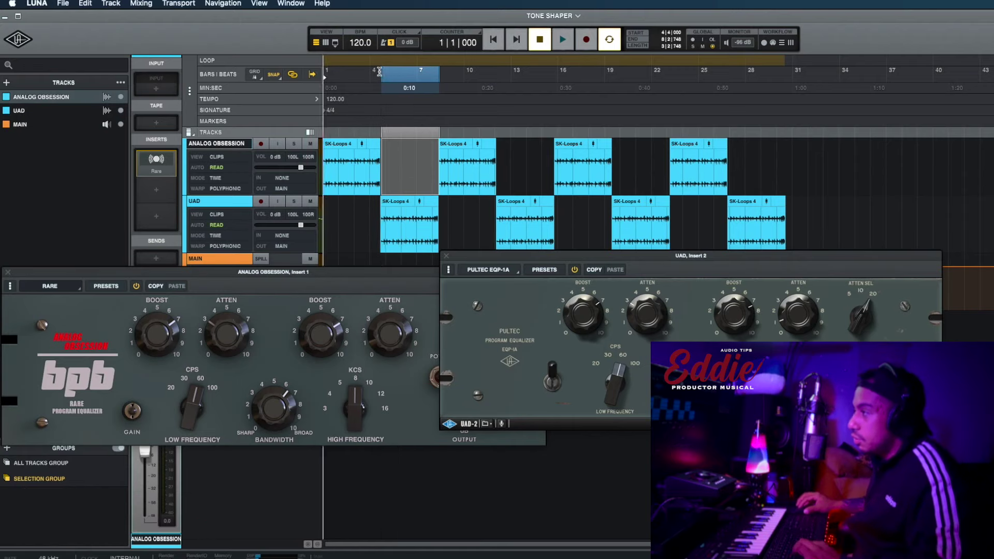
- Set the playback range from bar 1 to bar 8 over the first two clips and play it with both equalizer windows uncovered
{"action": "left_click_drag", "start_coordinate": [384, 74], "coordinate": [269, 74]}
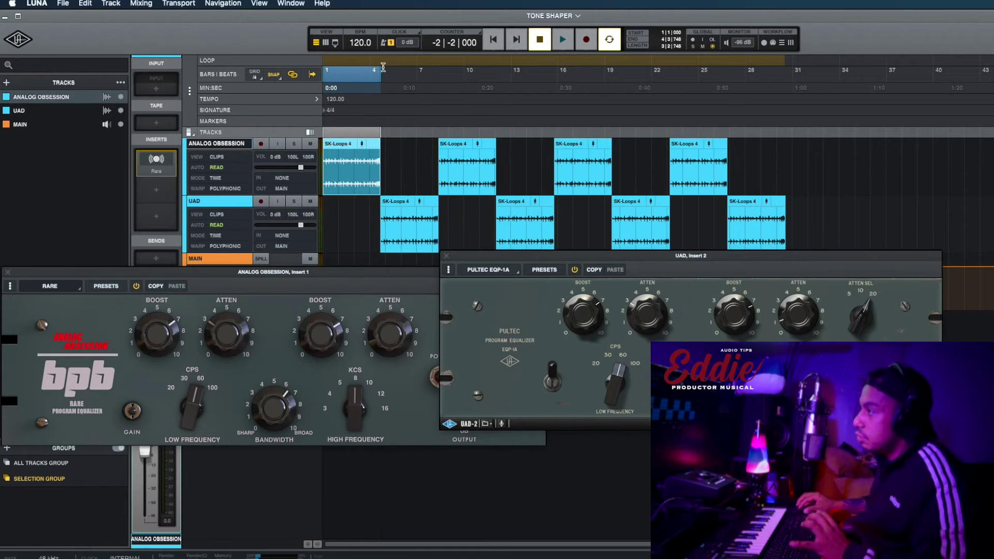
{"action": "left_click_drag", "start_coordinate": [379, 73], "coordinate": [436, 67]}
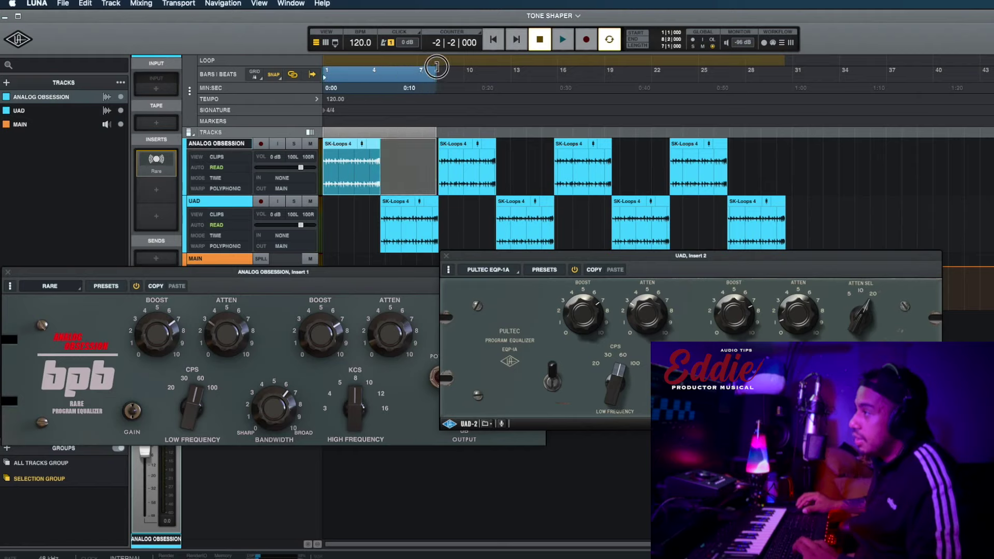
{"action": "key", "text": "space"}
{"action": "left_click", "coordinate": [703, 259]}
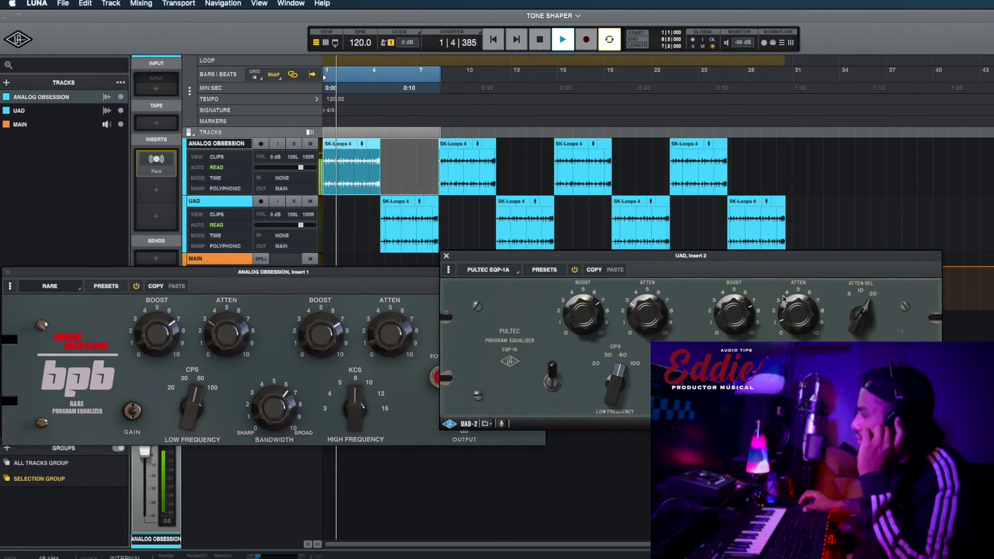
{"action": "left_click_drag", "start_coordinate": [703, 259], "coordinate": [788, 279]}
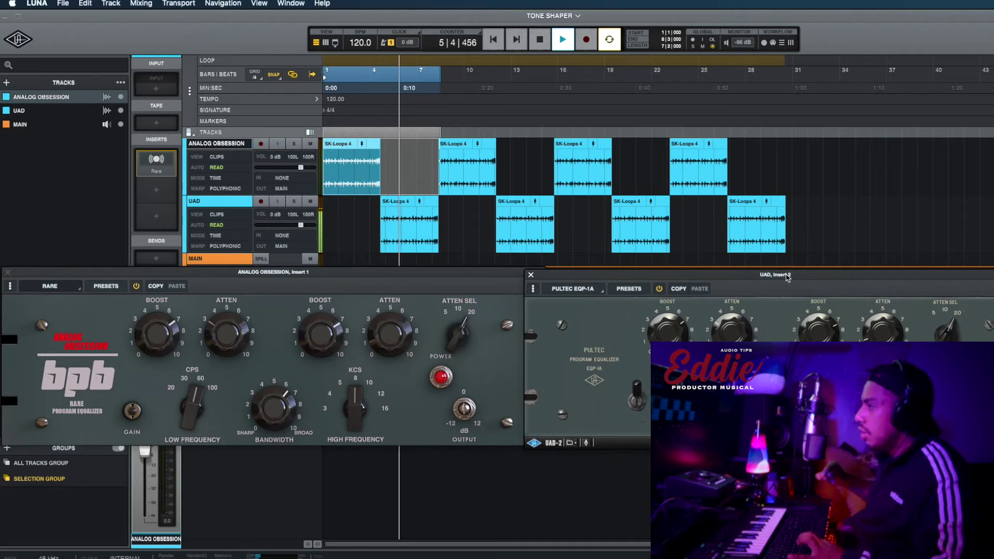
{"action": "key", "text": "space"}
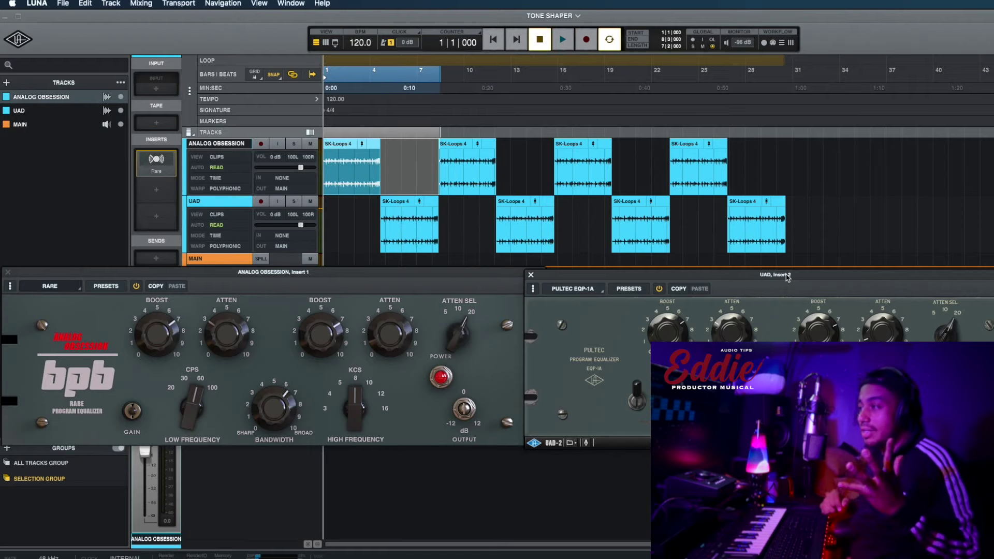
- Replay the range covering the first RARE and UAD clips to compare the two equalizers by ear, and stop playback
{"action": "key", "text": "space"}
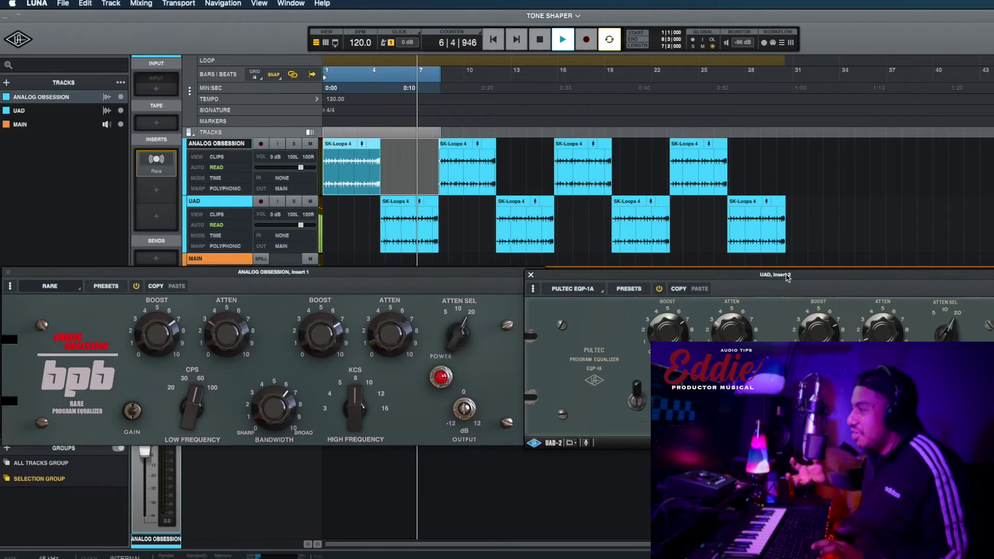
{"action": "key", "text": "space"}
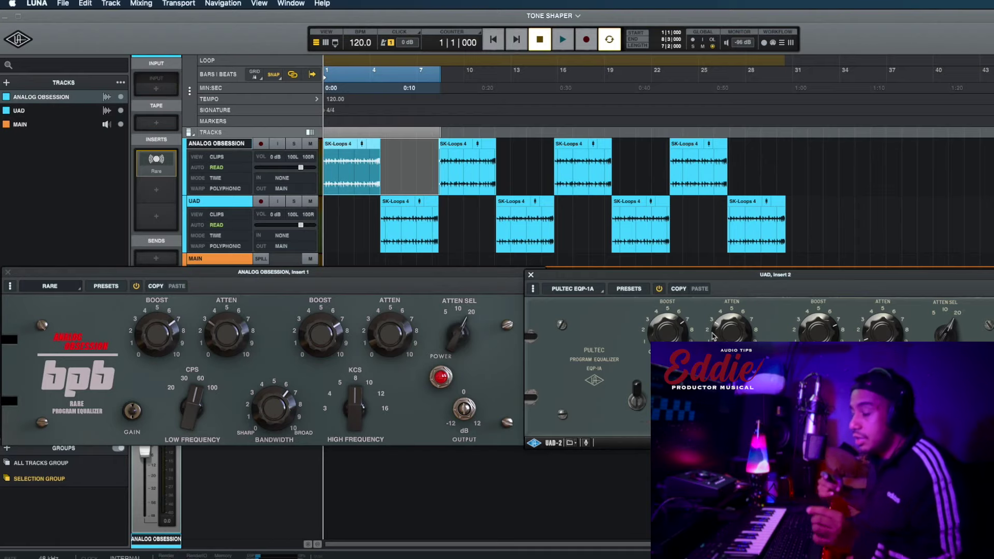
{"action": "key", "text": "space"}
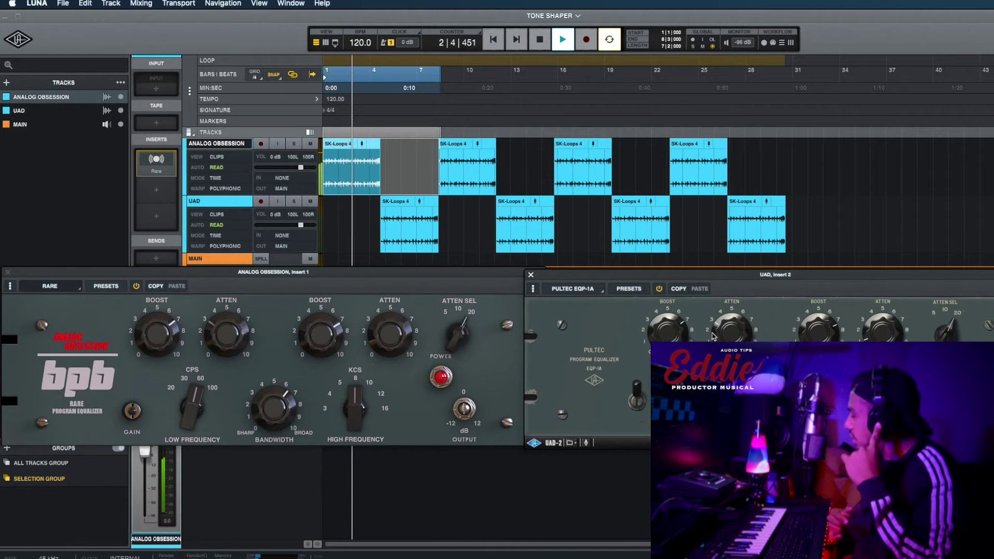
{"action": "key", "text": "space"}
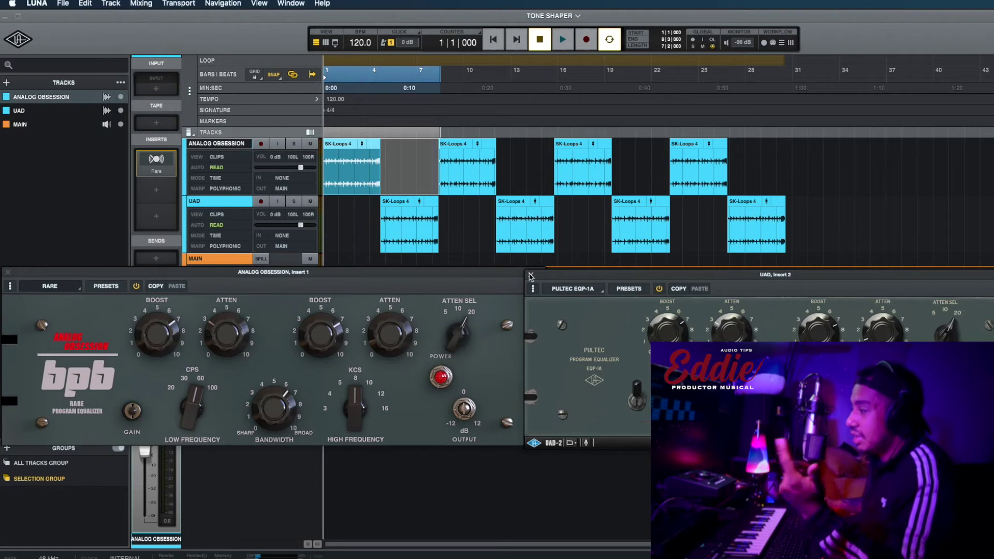
- Close the Pultec EQP-1A window and move the RARE window up over the tracks
{"action": "left_click_drag", "start_coordinate": [609, 280], "coordinate": [482, 75]}
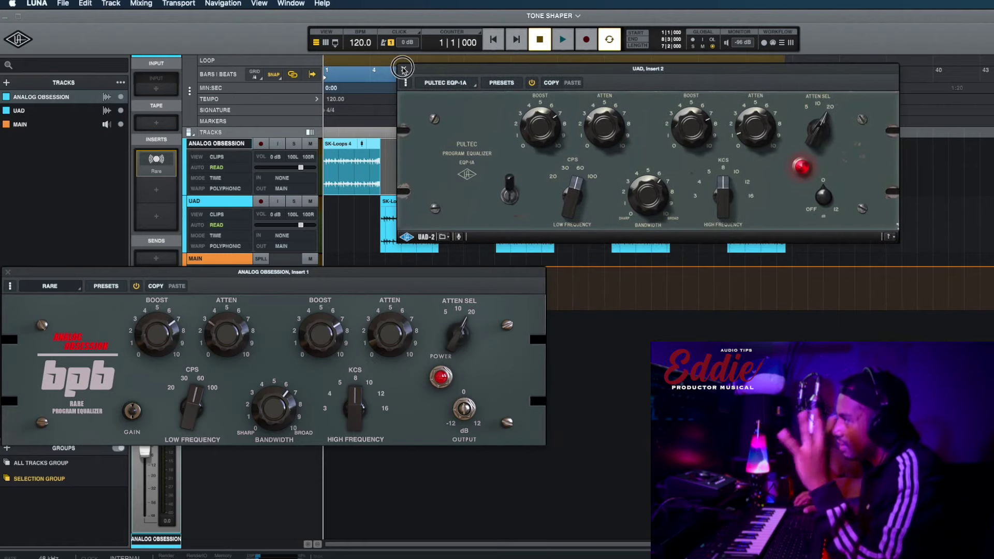
{"action": "left_click", "coordinate": [403, 69]}
{"action": "left_click_drag", "start_coordinate": [284, 273], "coordinate": [561, 132]}
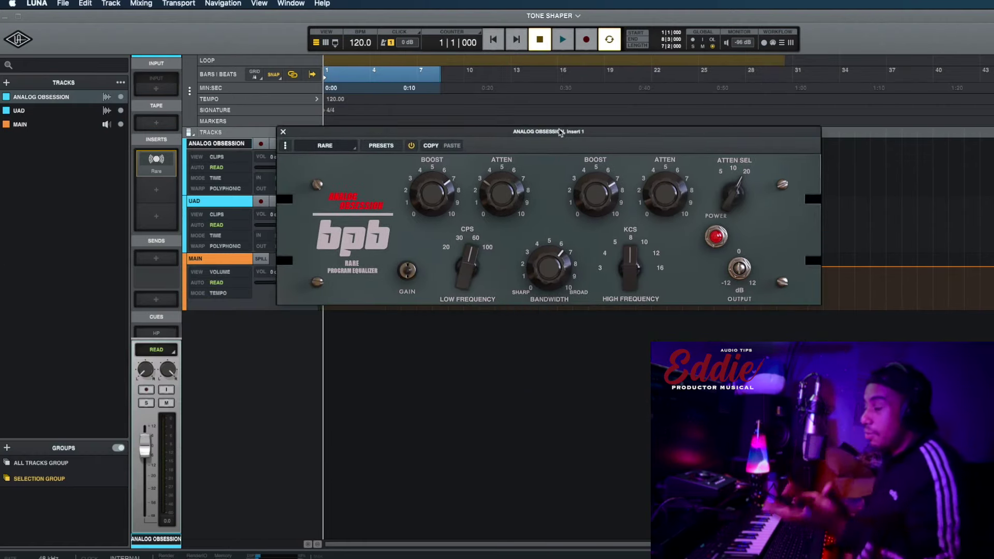